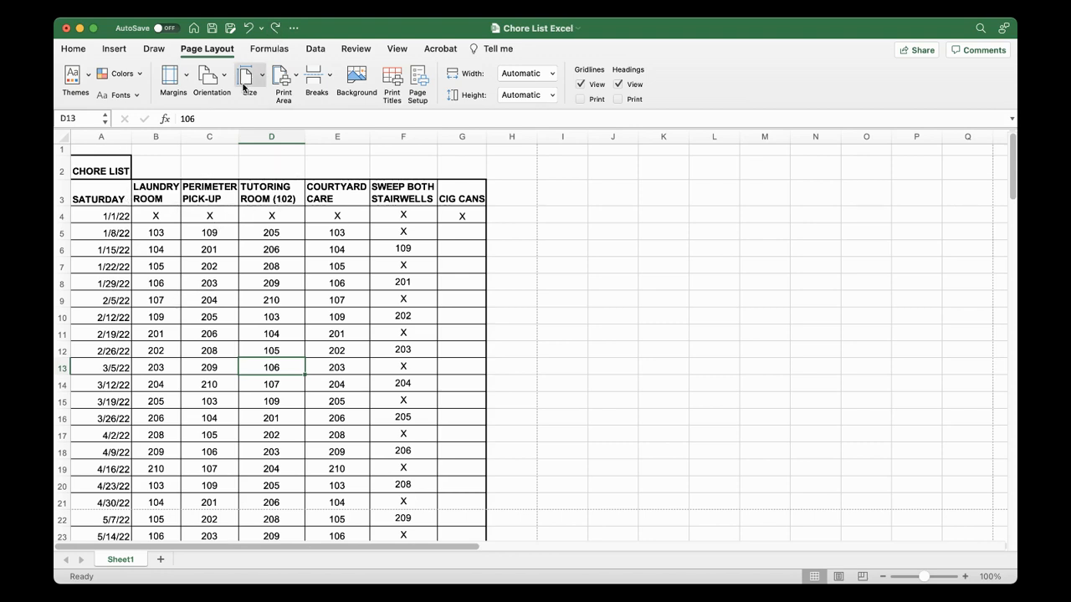
Redo the conversion of the chore list into a green banded table with filter headers
click(274, 30)
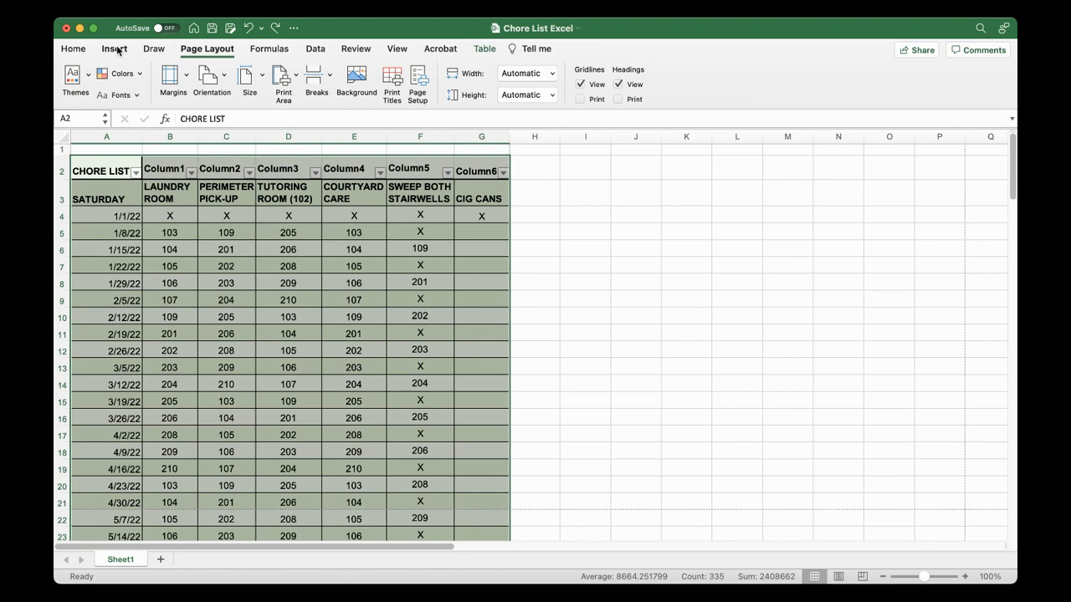
click(73, 49)
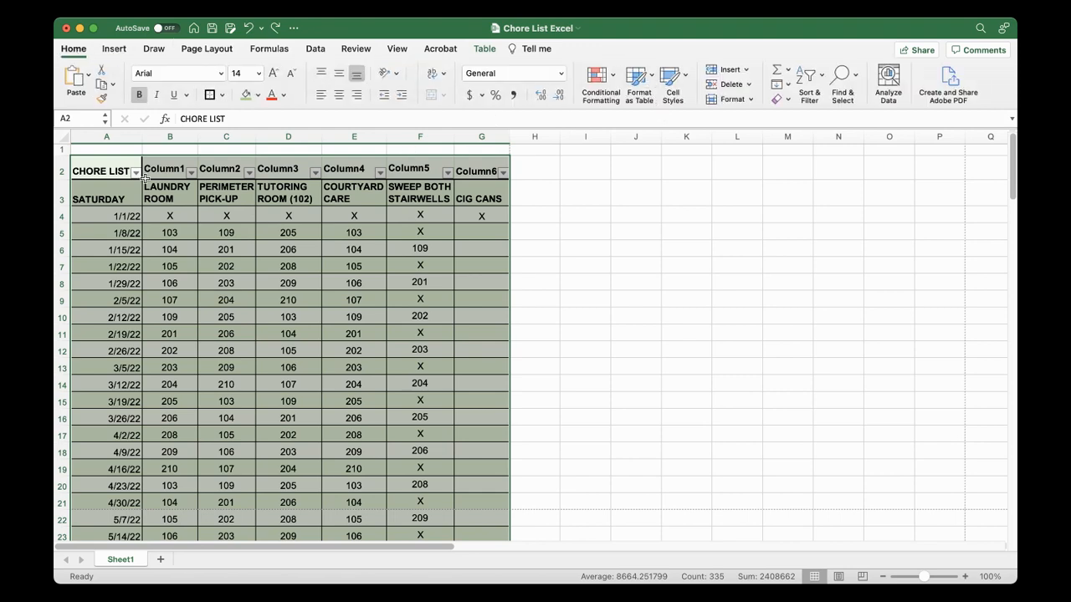
click(424, 249)
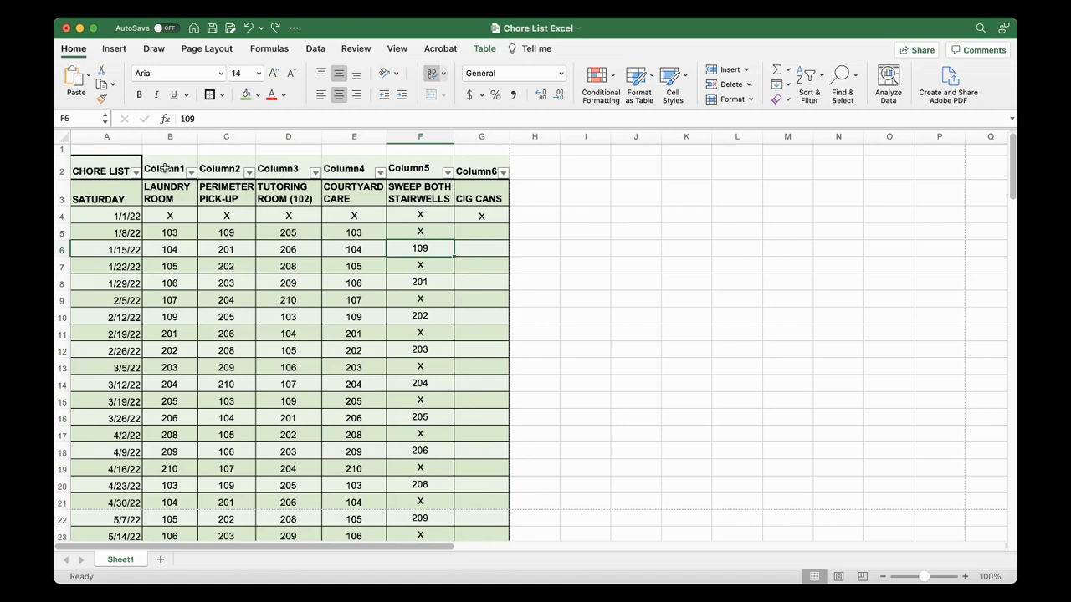
Redo hiding row 2 and adding the 20-point CHORE LIST title with green fill across row 1
click(273, 30)
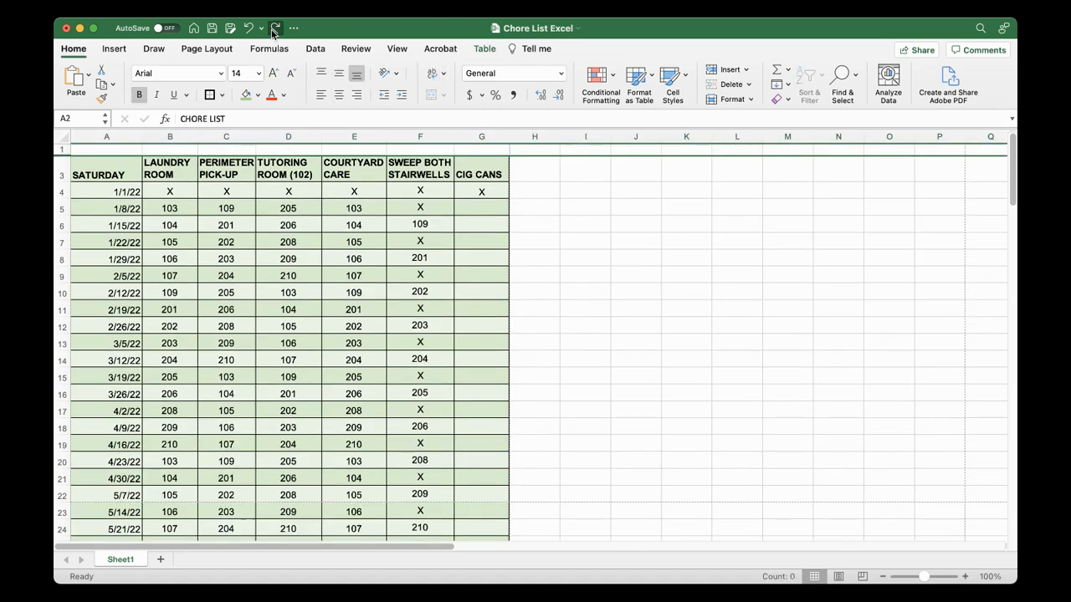
click(274, 31)
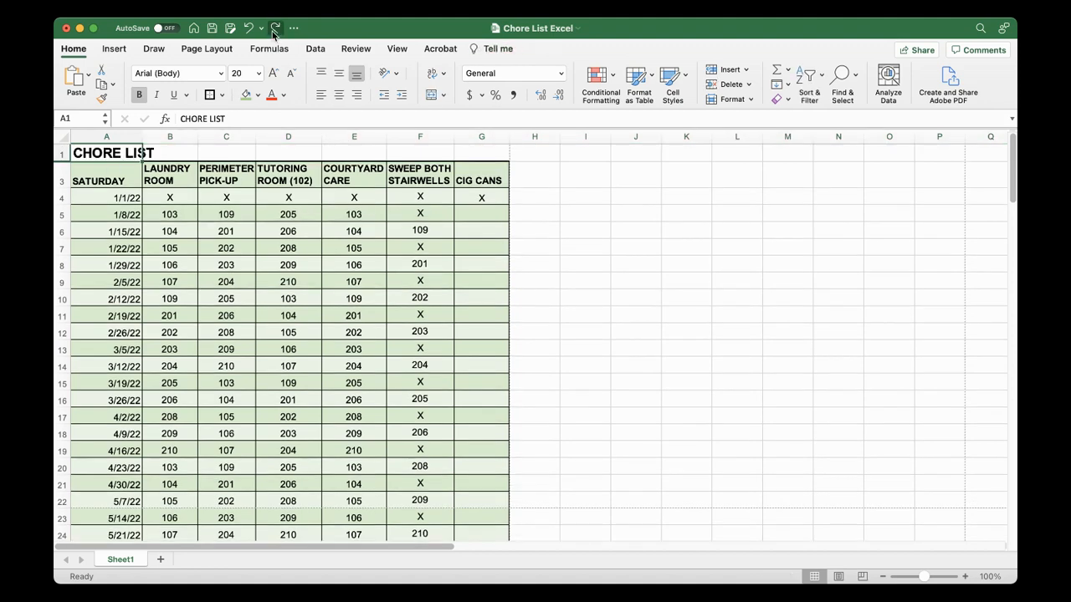
click(275, 31)
click(282, 255)
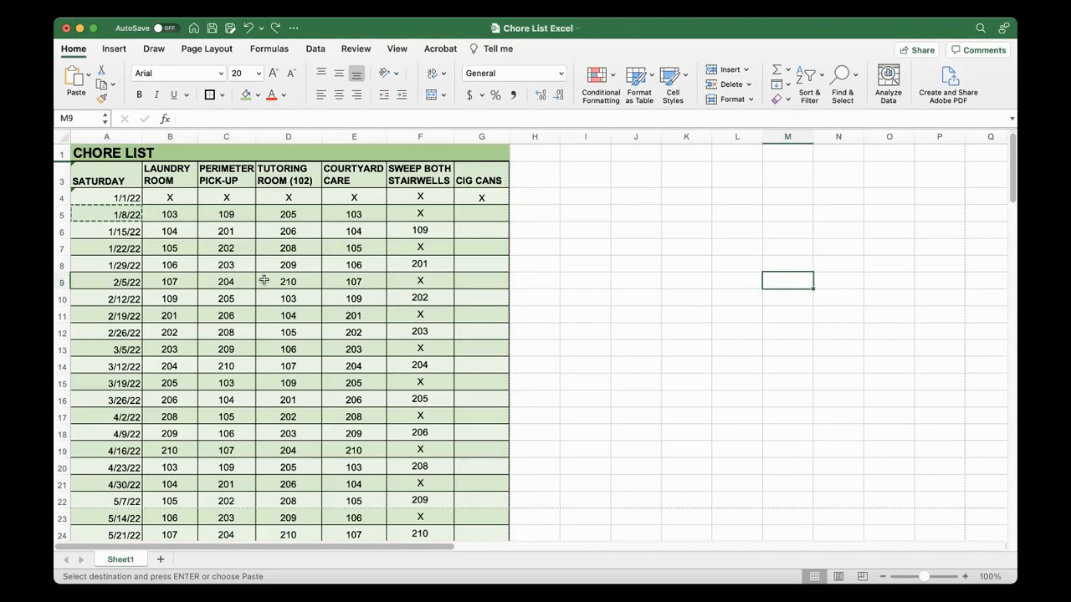
Examine the chore assignments from the 1/8/22 row down to the last December dates
click(171, 214)
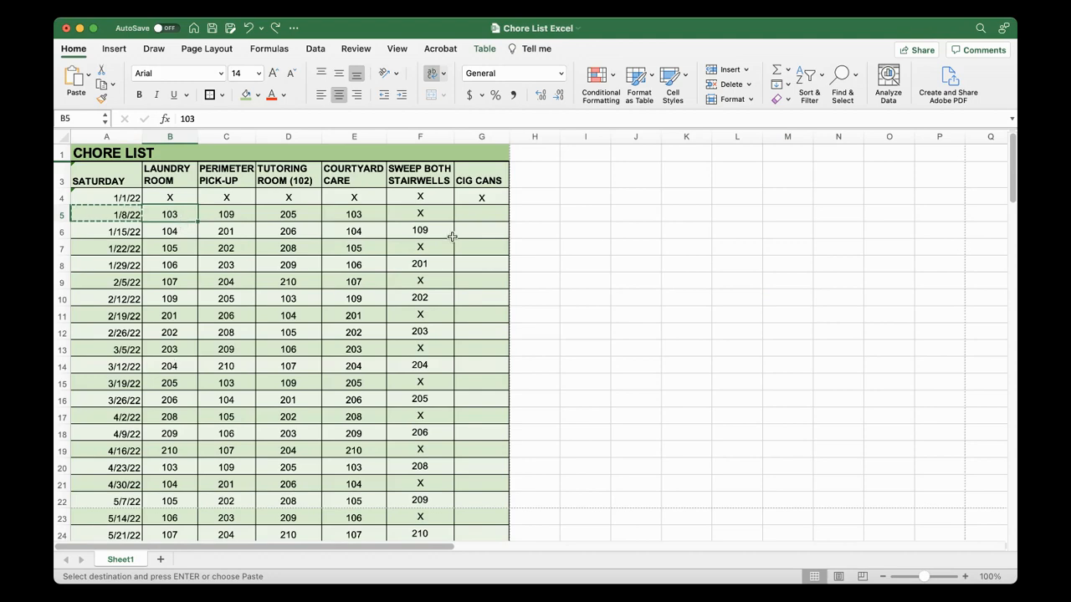
drag(1013, 175, 1006, 304)
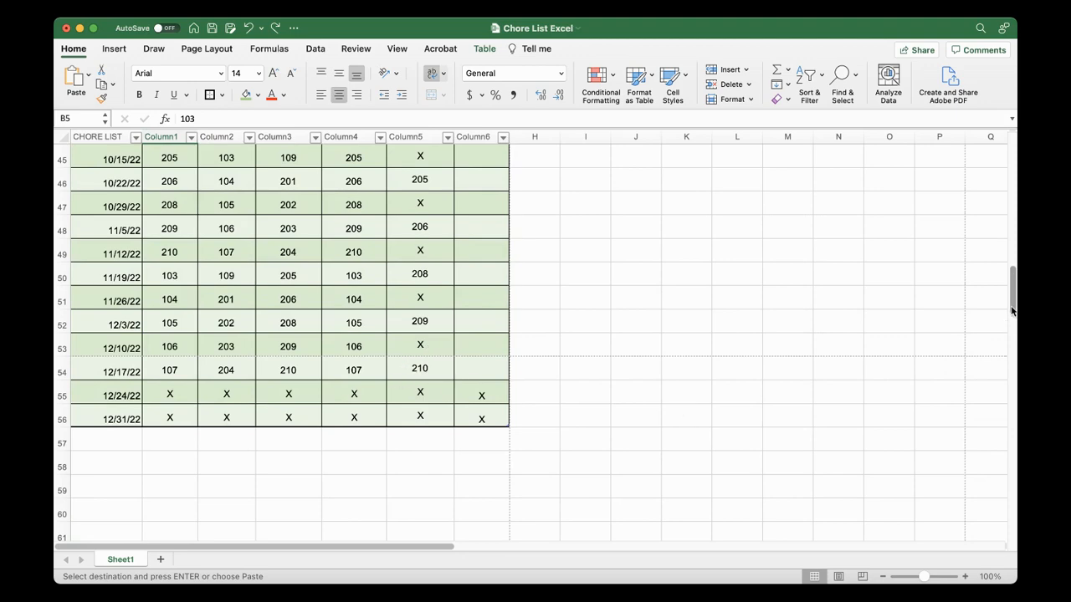
scroll(1010, 310, up, 5)
scroll(1012, 310, down, 5)
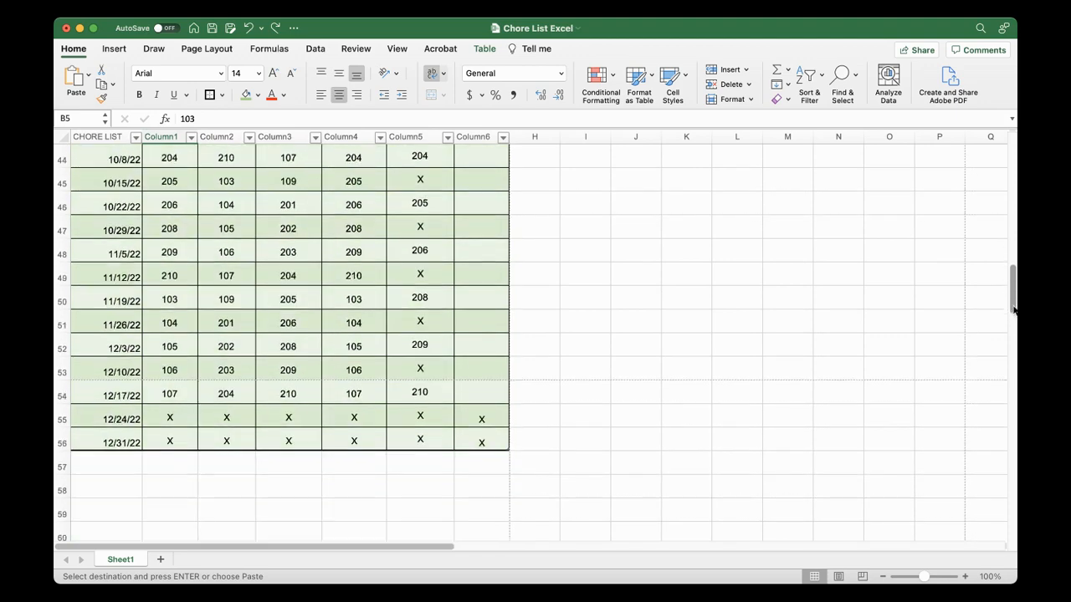
scroll(1012, 310, down, 1)
scroll(1012, 312, up, 10)
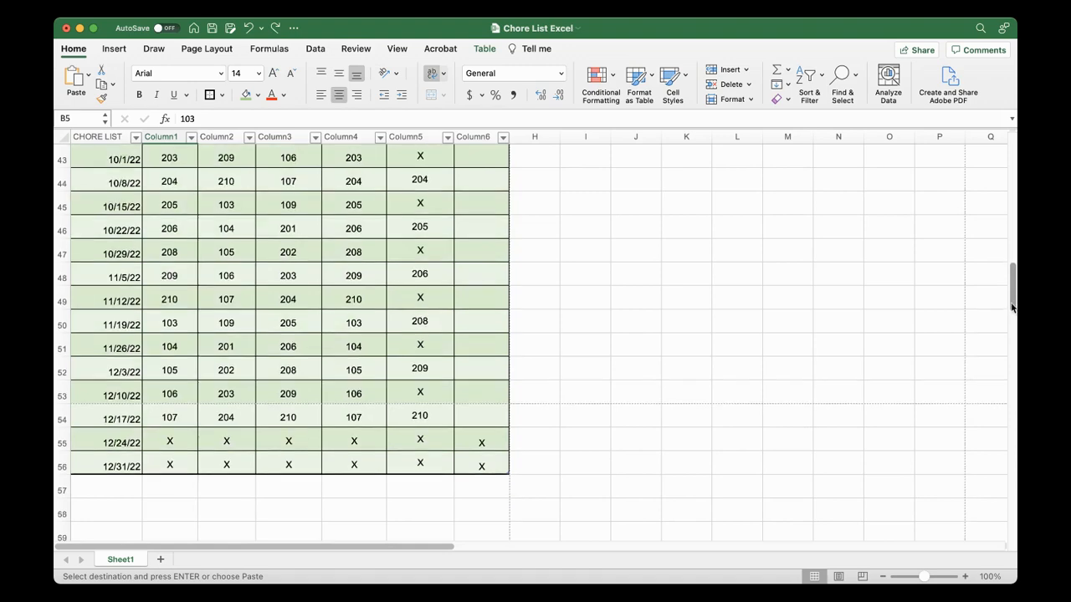
scroll(1010, 180, up, 10)
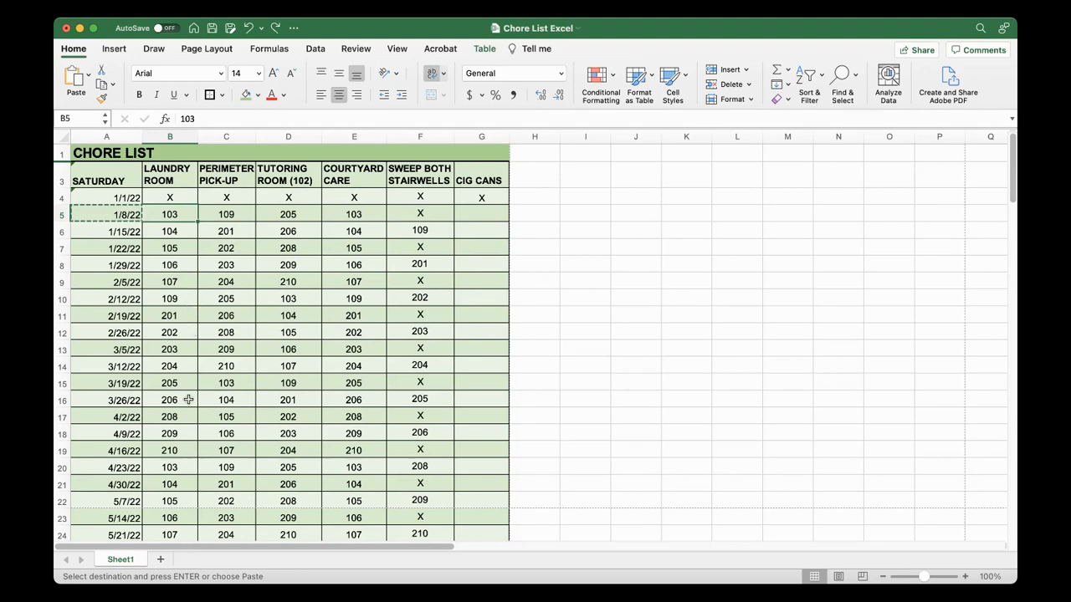
drag(170, 214, 178, 452)
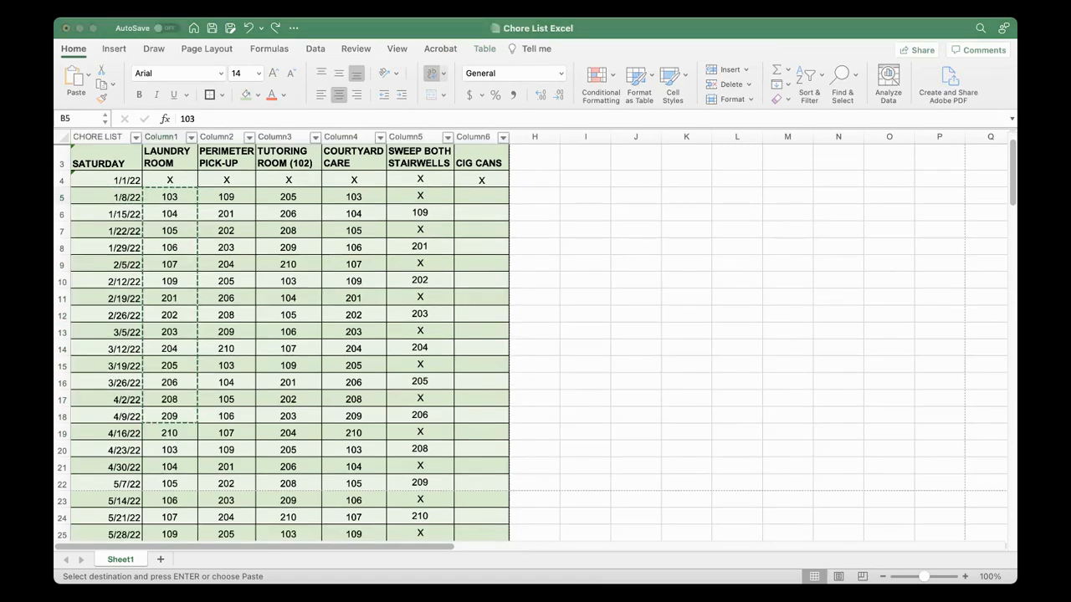
click(60, 227)
click(209, 192)
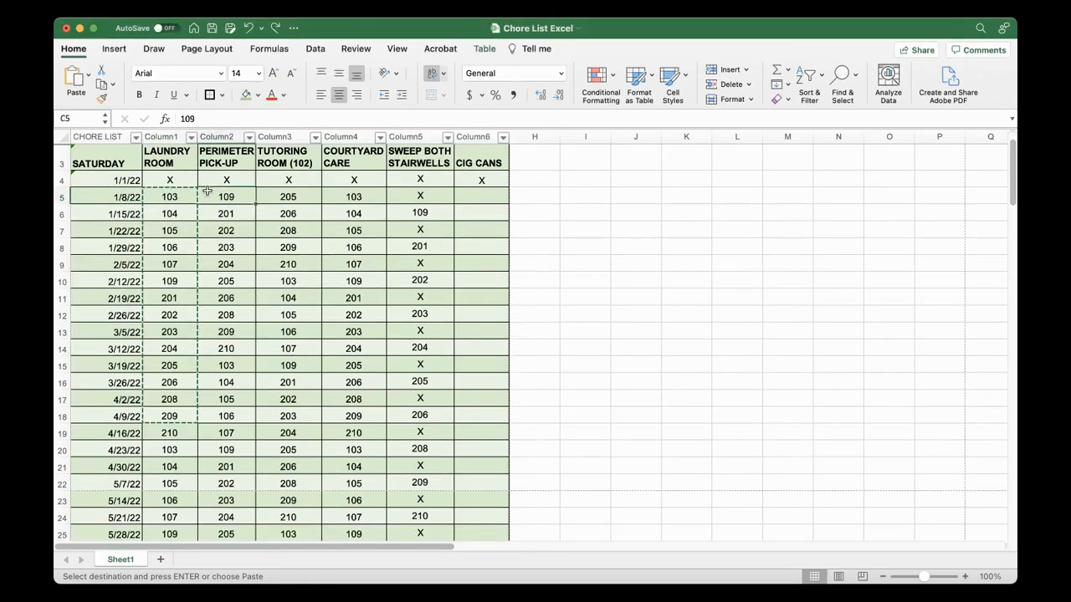
Copy the laundry room numbers 103 to 210 in B5:B19 and paste them starting at B20
drag(170, 196, 178, 433)
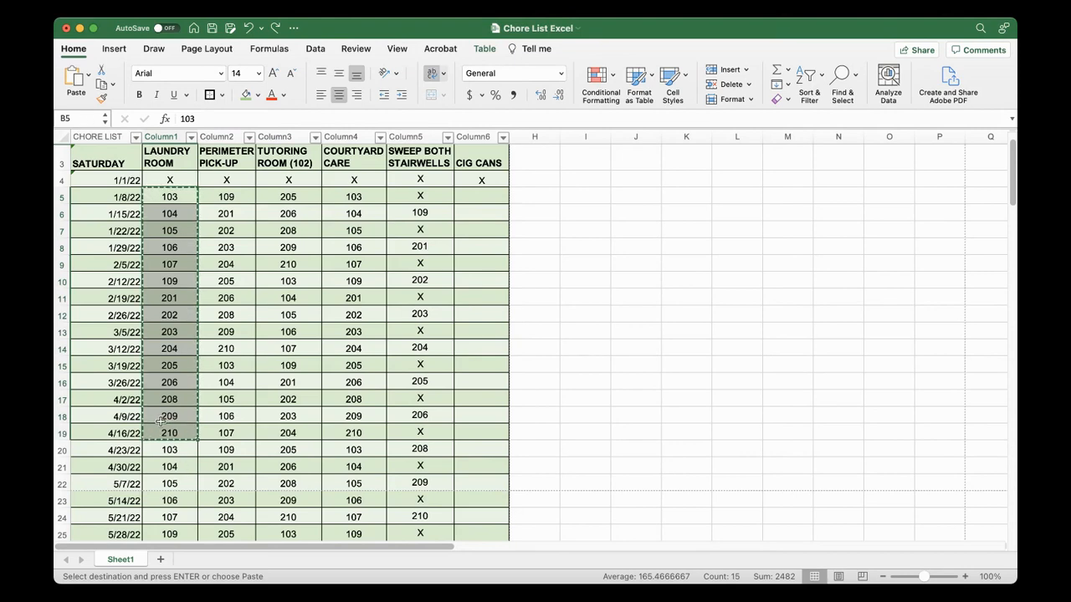
click(161, 450)
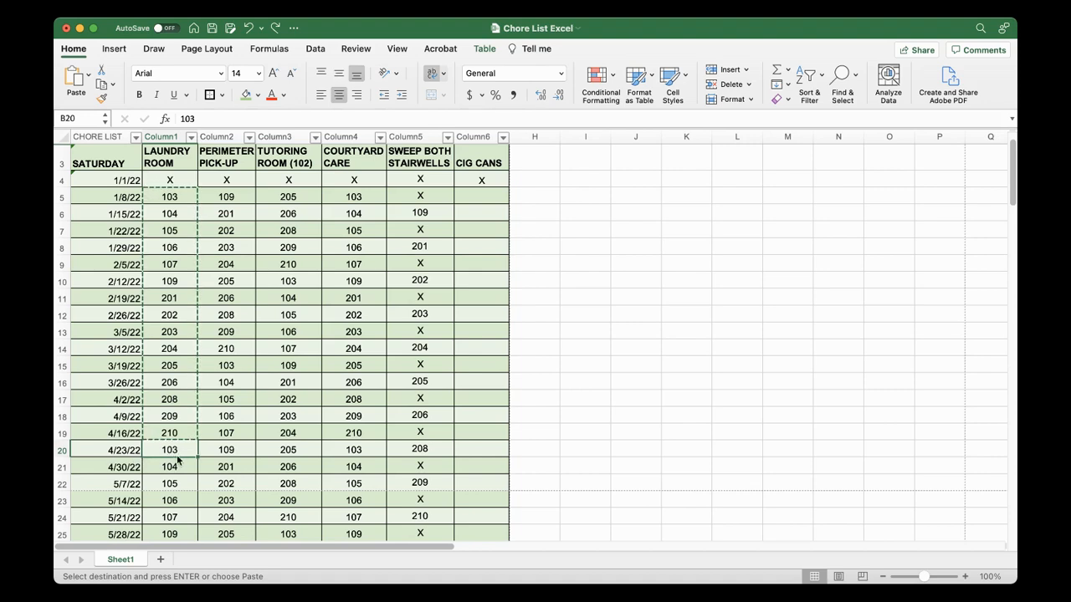
key(super+v)
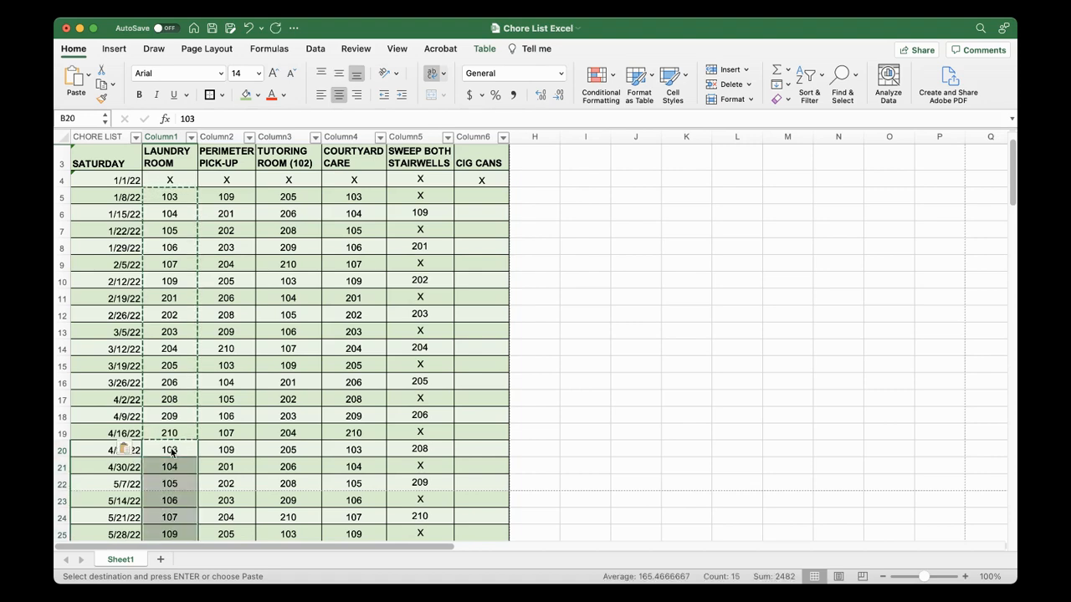
click(322, 485)
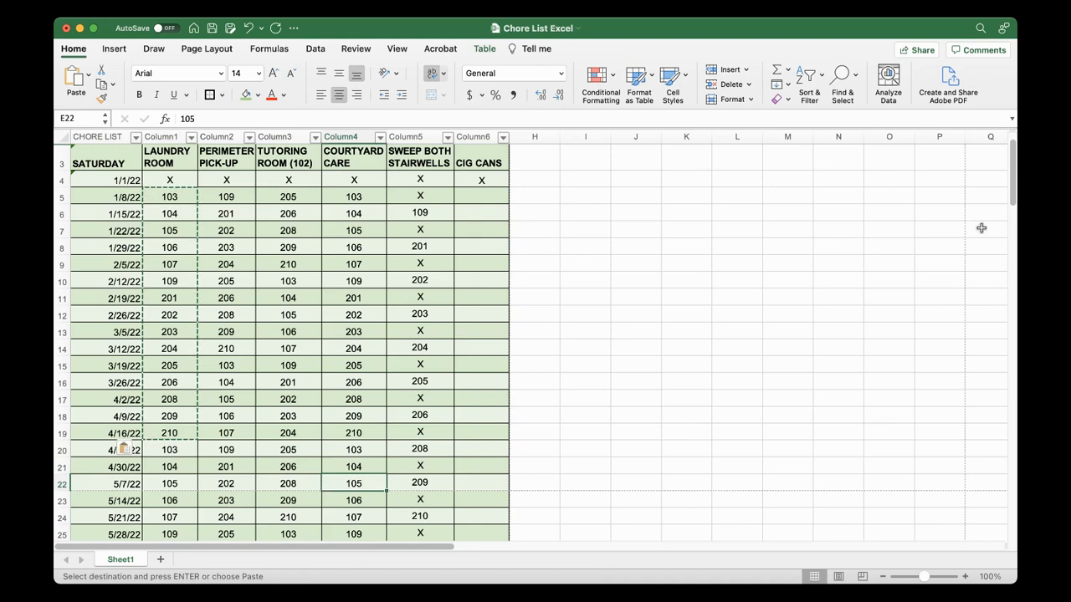
Review the repeated laundry room numbers down to the 12/17/22 row and the final X rows
drag(1013, 194, 1014, 249)
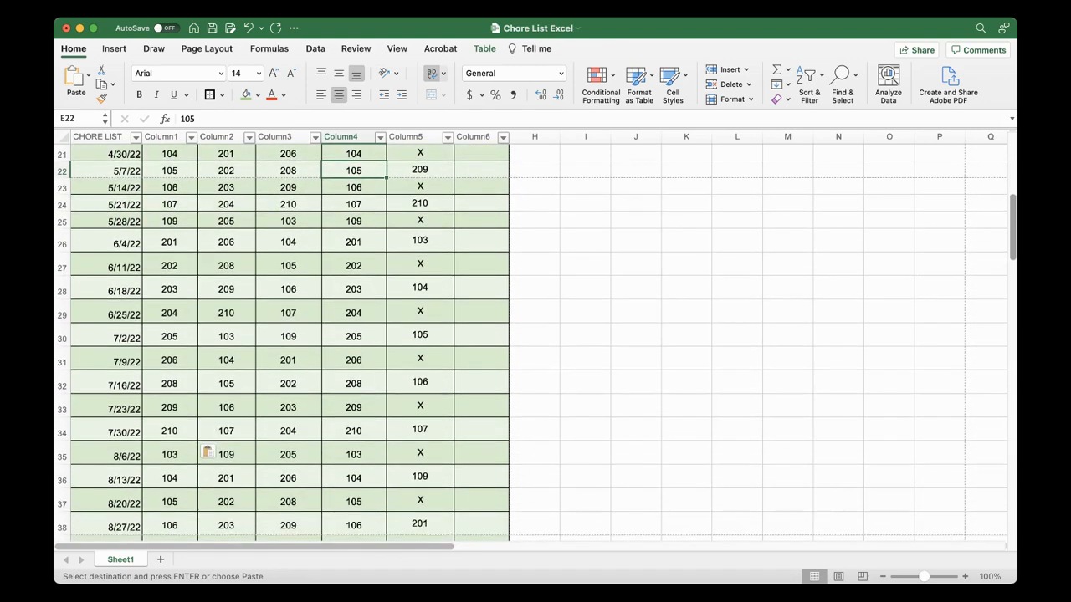
scroll(1000, 216, up, 10)
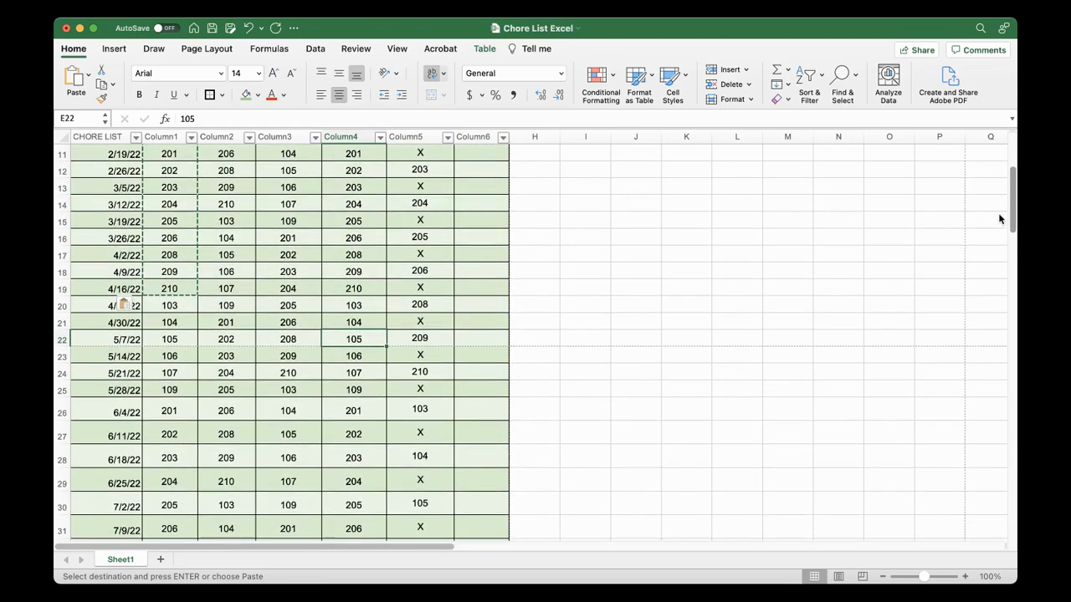
scroll(998, 218, down, 10)
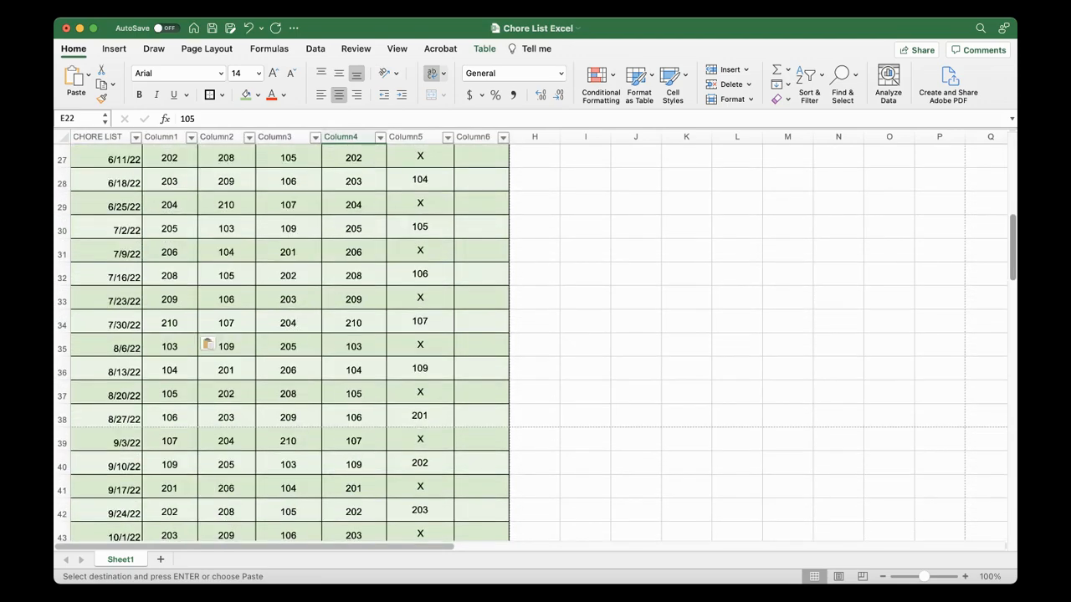
scroll(1006, 245, up, 8)
scroll(997, 206, down, 9)
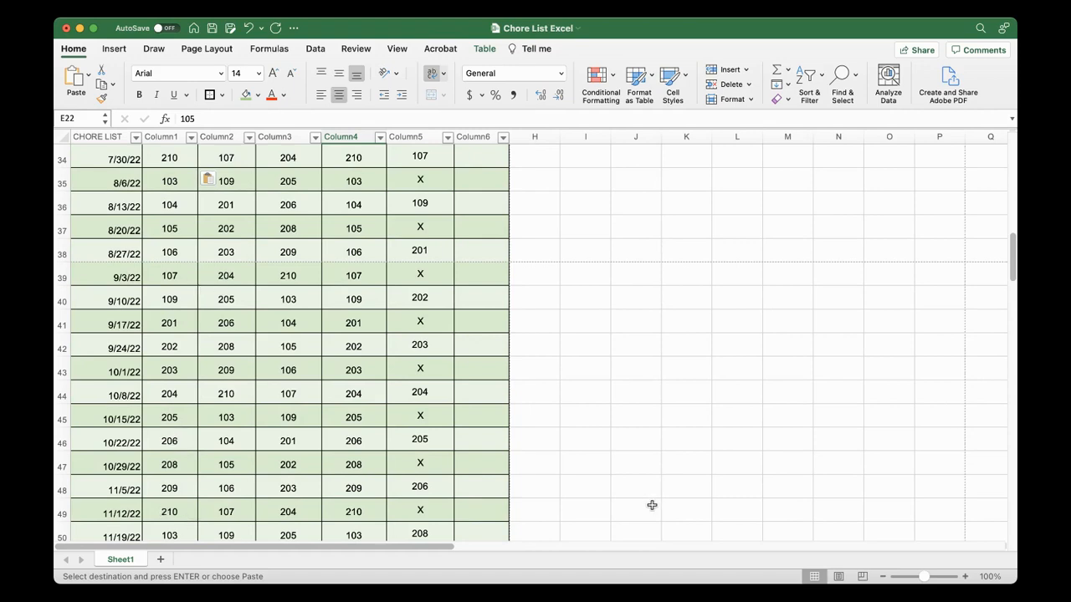
drag(1012, 272, 1002, 305)
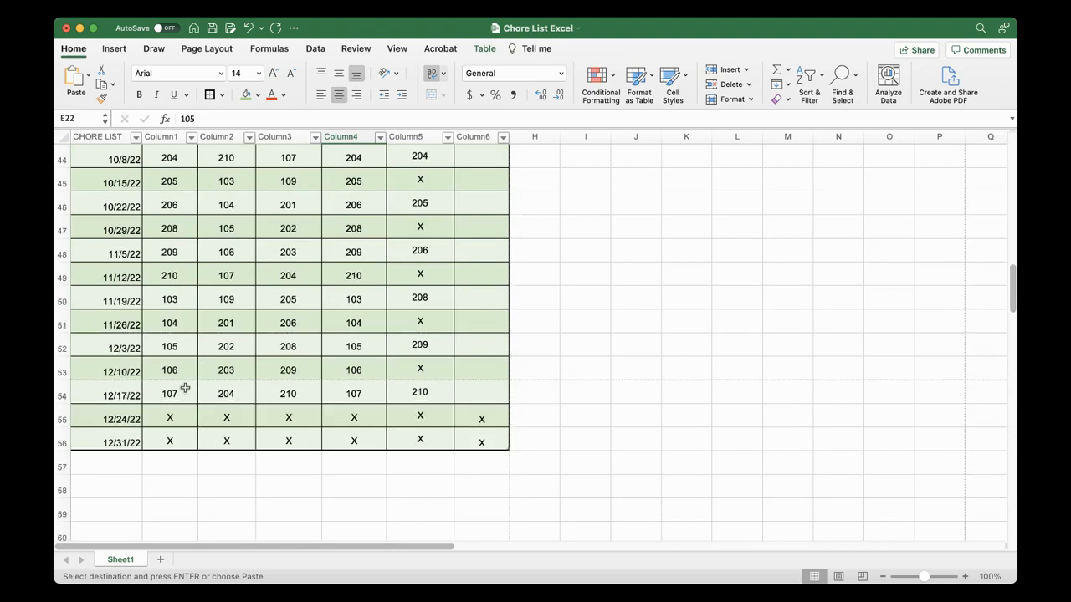
click(160, 397)
key(super+a)
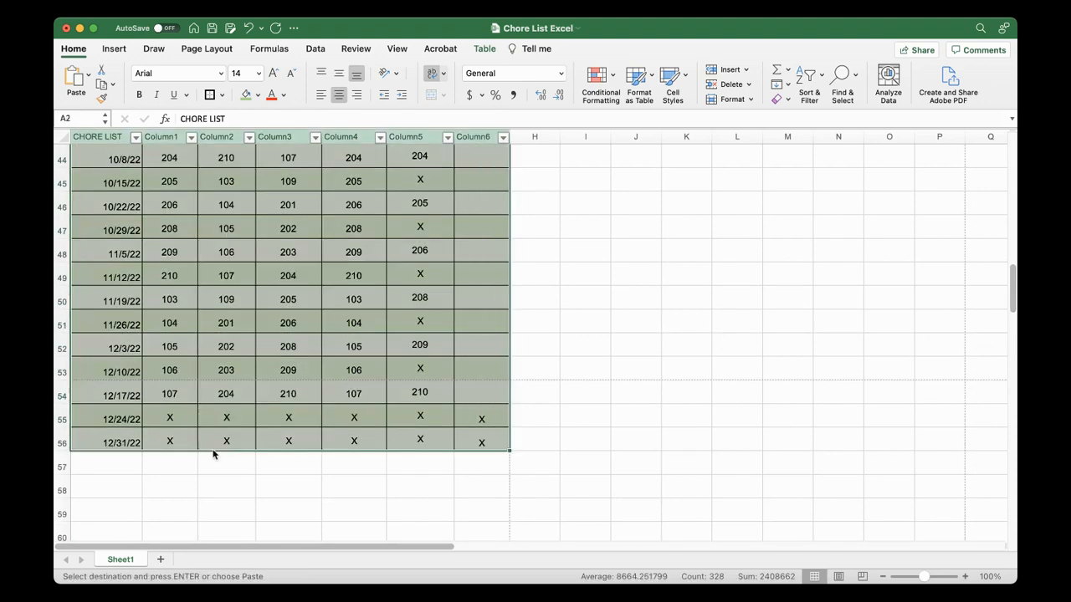
click(198, 502)
click(168, 401)
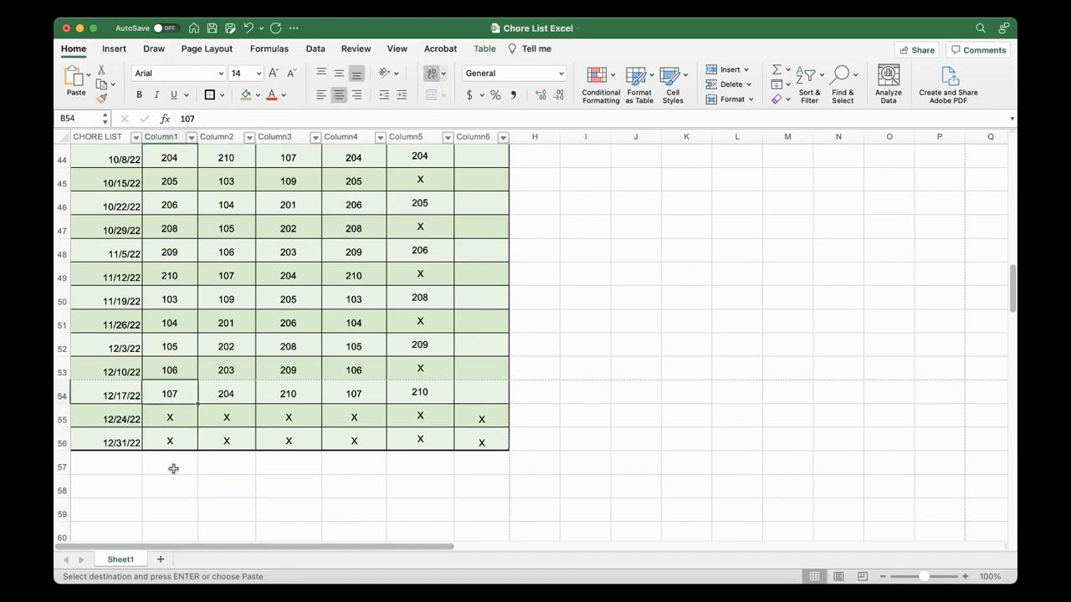
drag(1014, 293, 1009, 164)
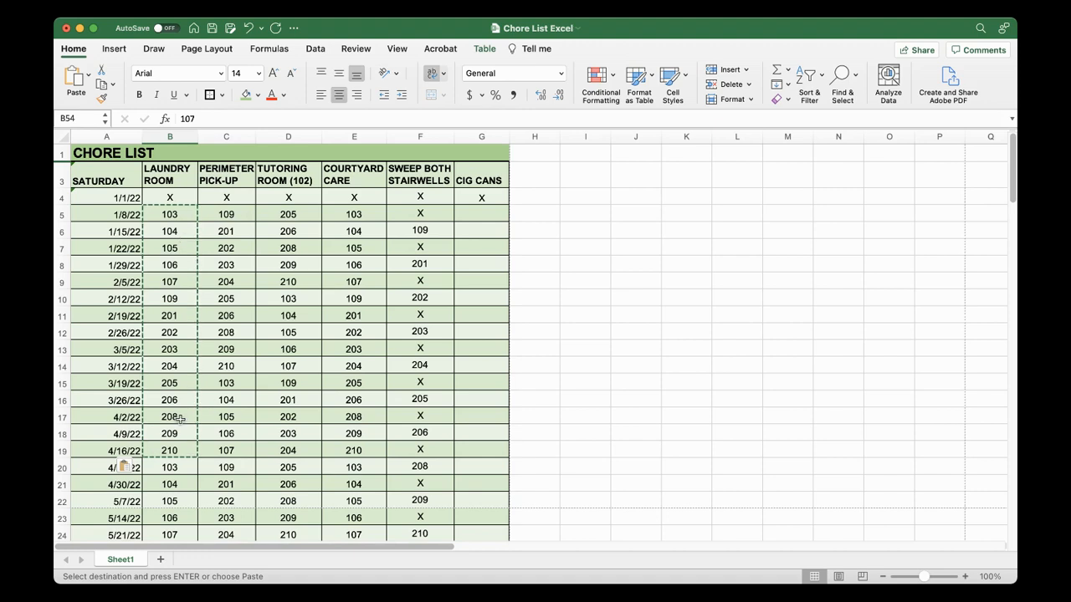
Select the two laundry room cycles in B5:B34 and check the rows remaining to the end of the list
scroll(1011, 180, down, 1)
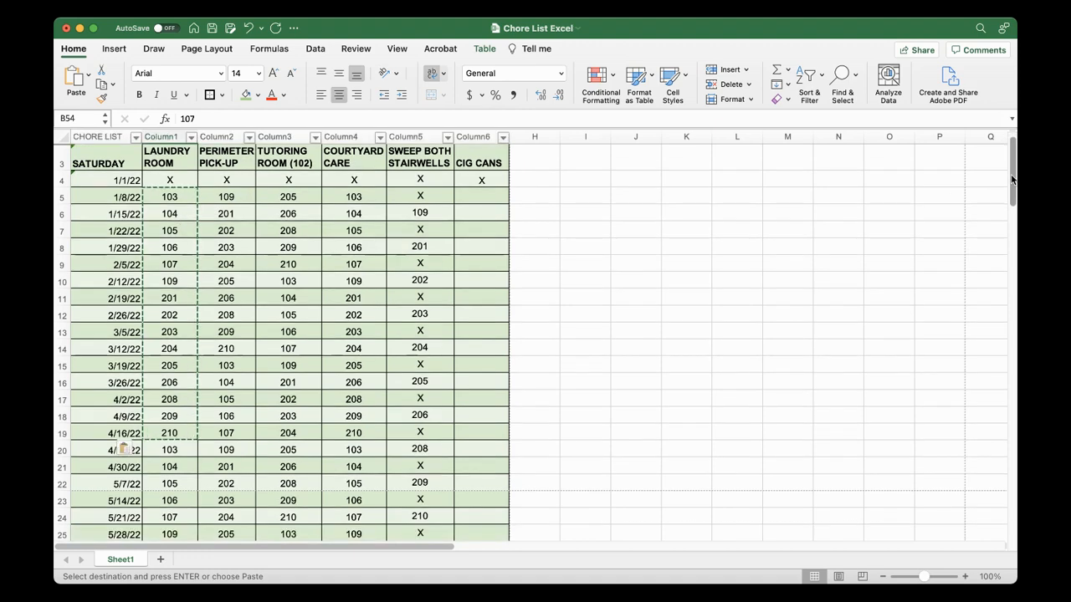
scroll(1011, 180, up, 1)
click(229, 282)
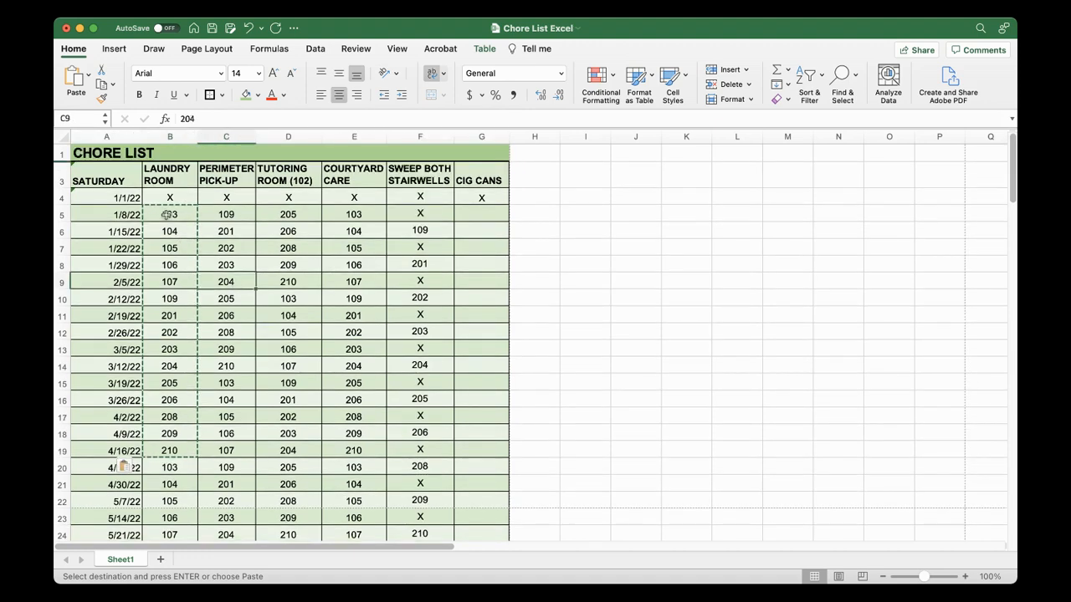
click(161, 214)
drag(157, 214, 188, 379)
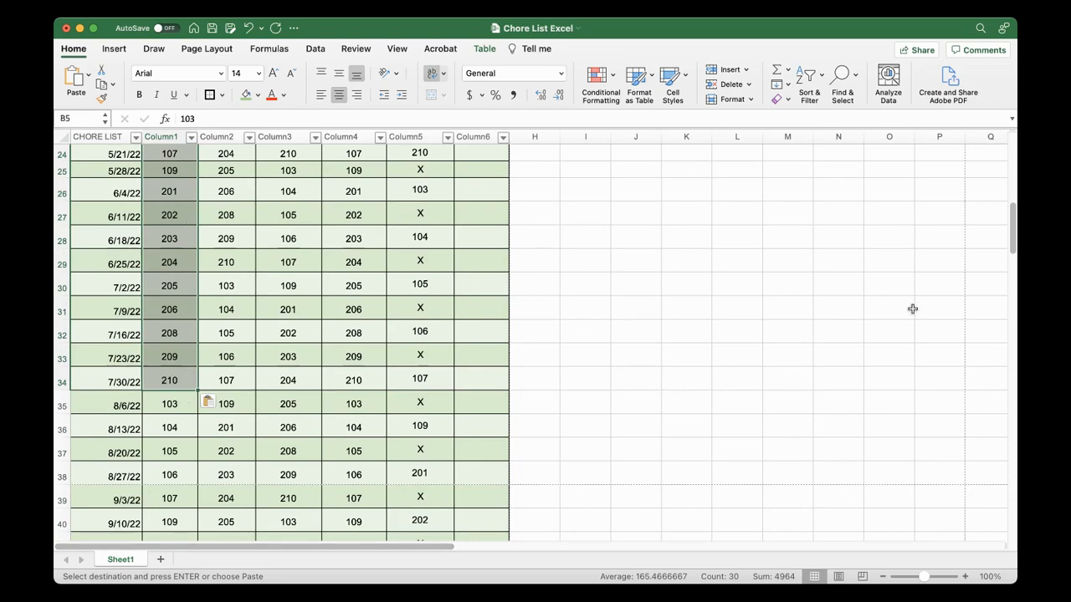
drag(1013, 234, 1012, 293)
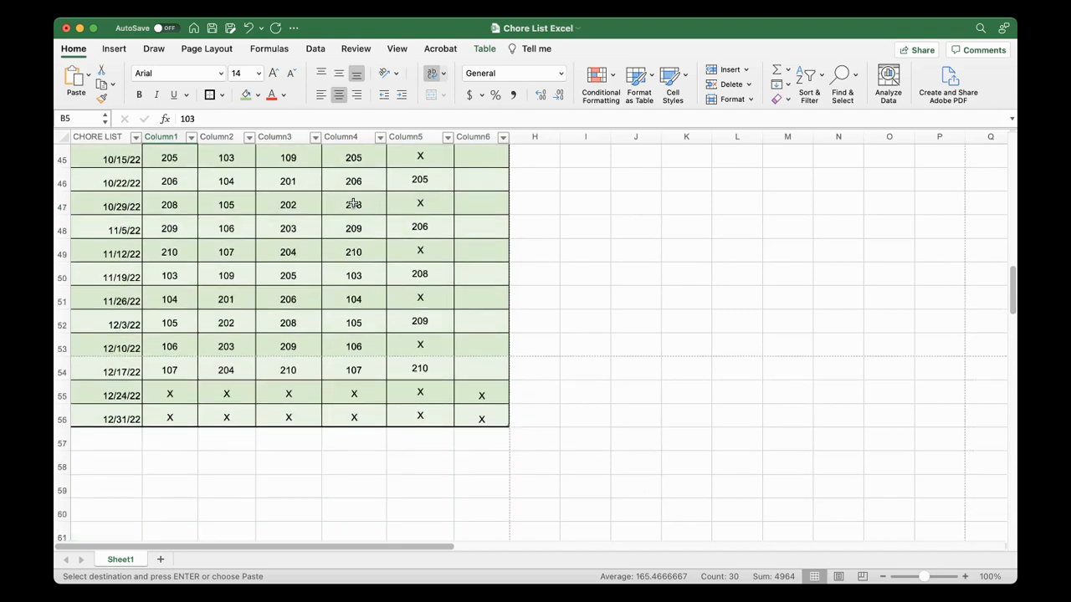
click(159, 436)
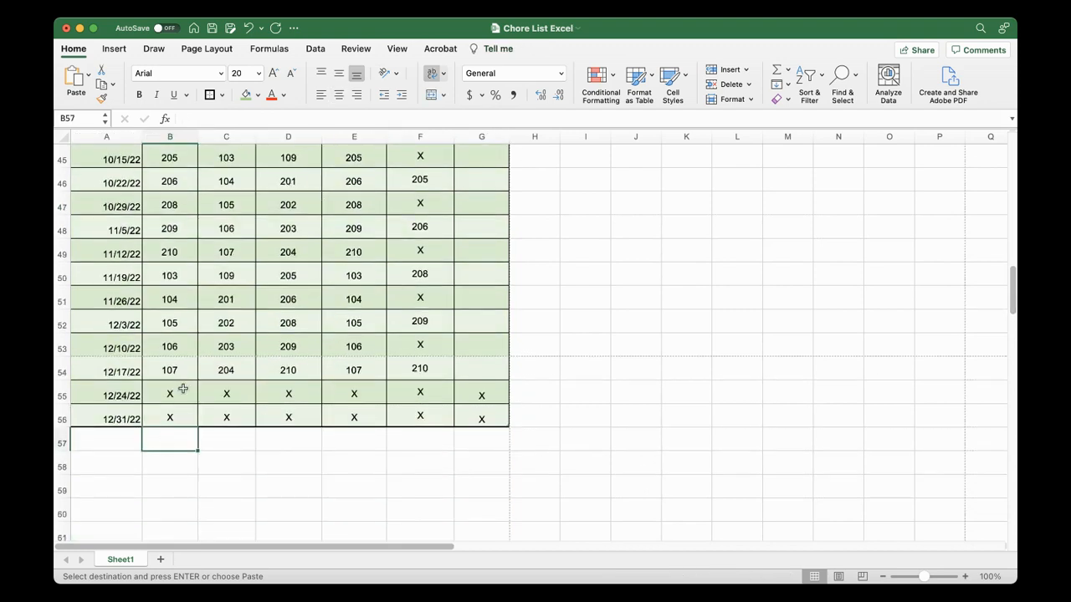
drag(1012, 302, 1004, 164)
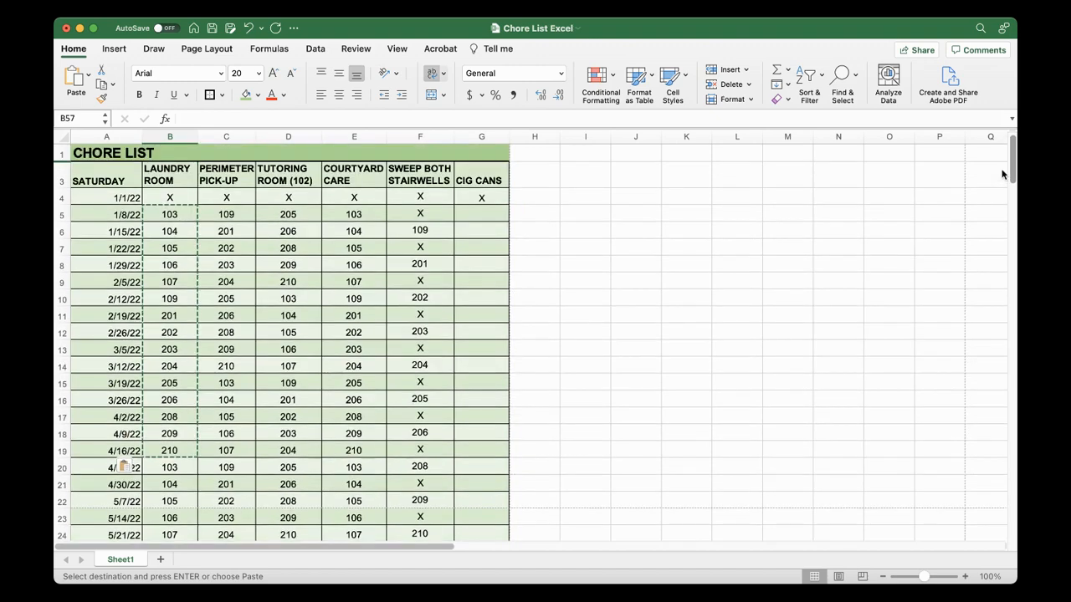
Copy the two laundry room cycles in B5:B34 and paste them starting at B35
click(511, 256)
drag(169, 214, 178, 480)
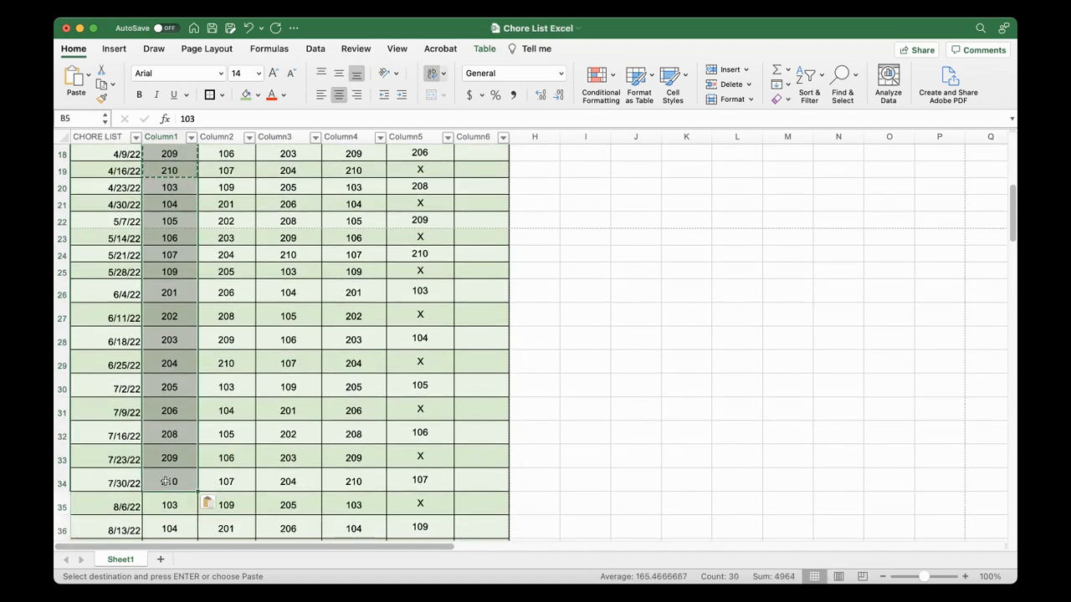
scroll(166, 483, up, 6)
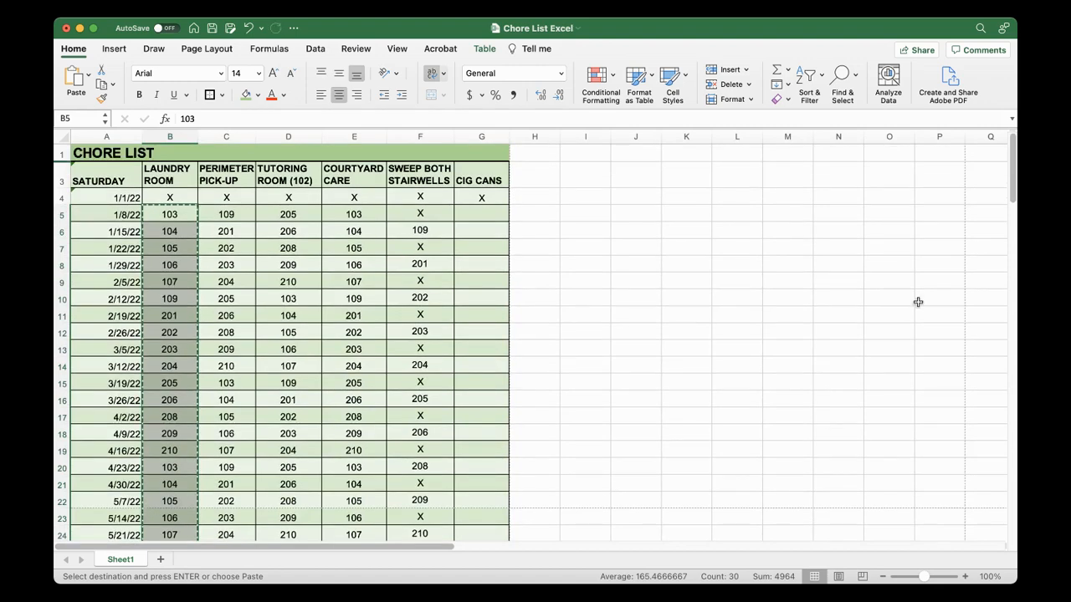
drag(1013, 179, 1001, 239)
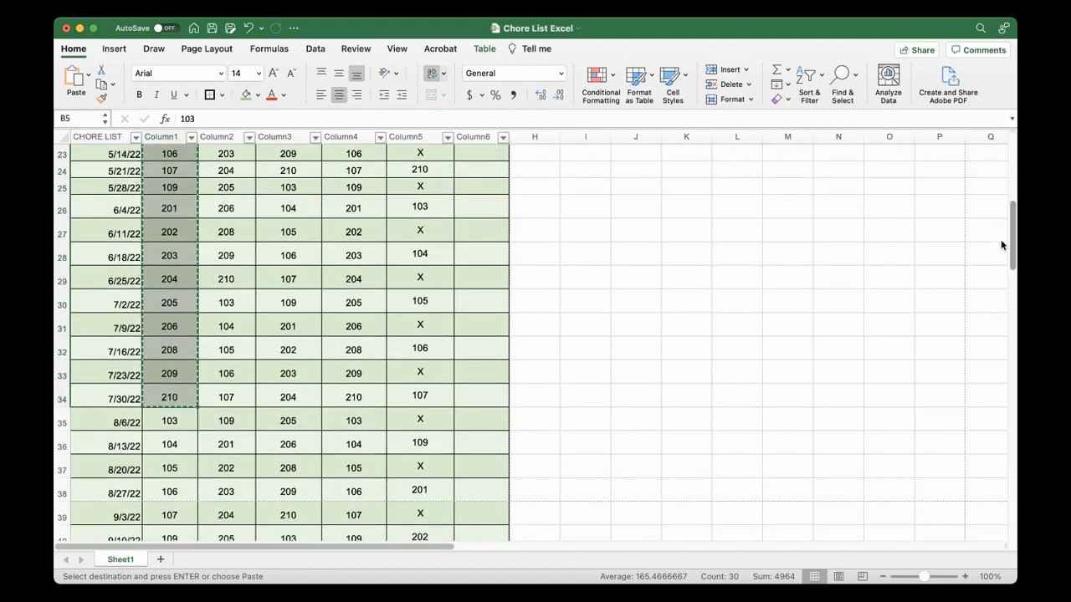
click(172, 422)
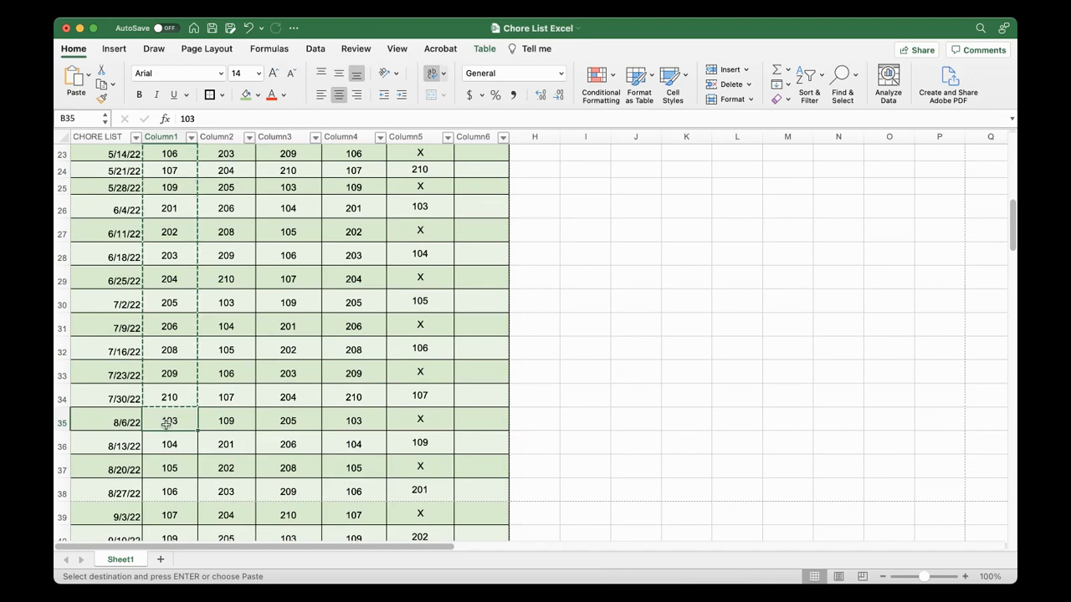
key(super+v)
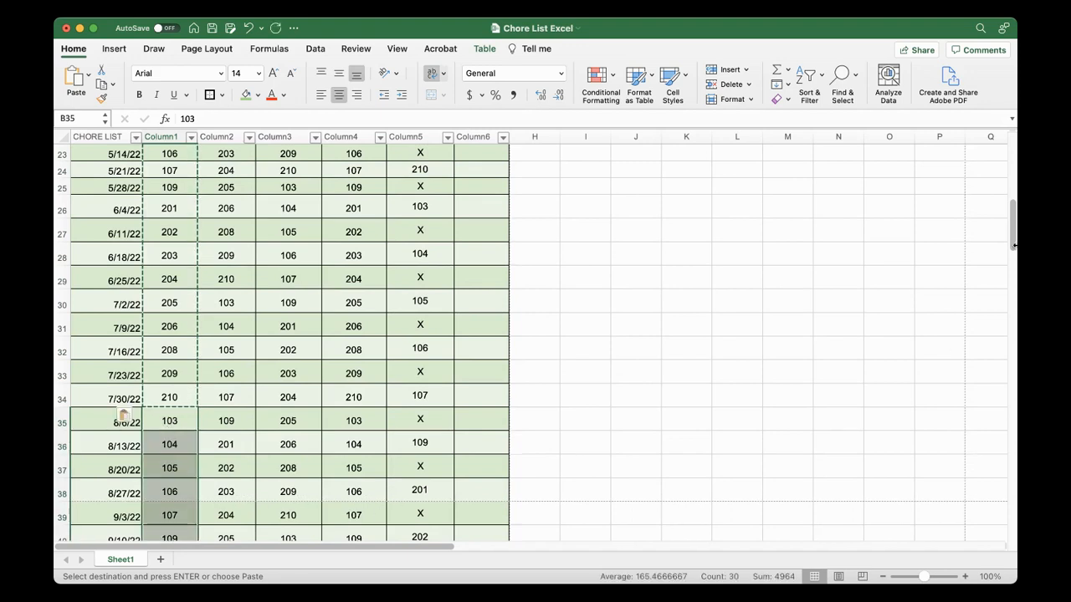
Delete rows 57 to 64, dated 1/7/23 to 2/25/23, below the 12/31/22 row
drag(1013, 245, 990, 328)
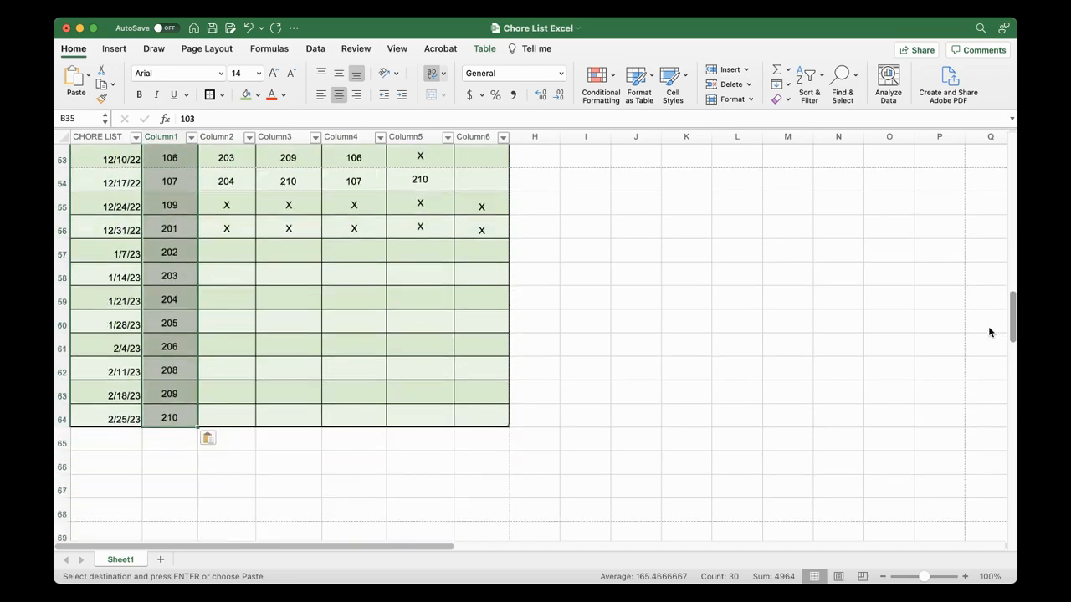
click(170, 395)
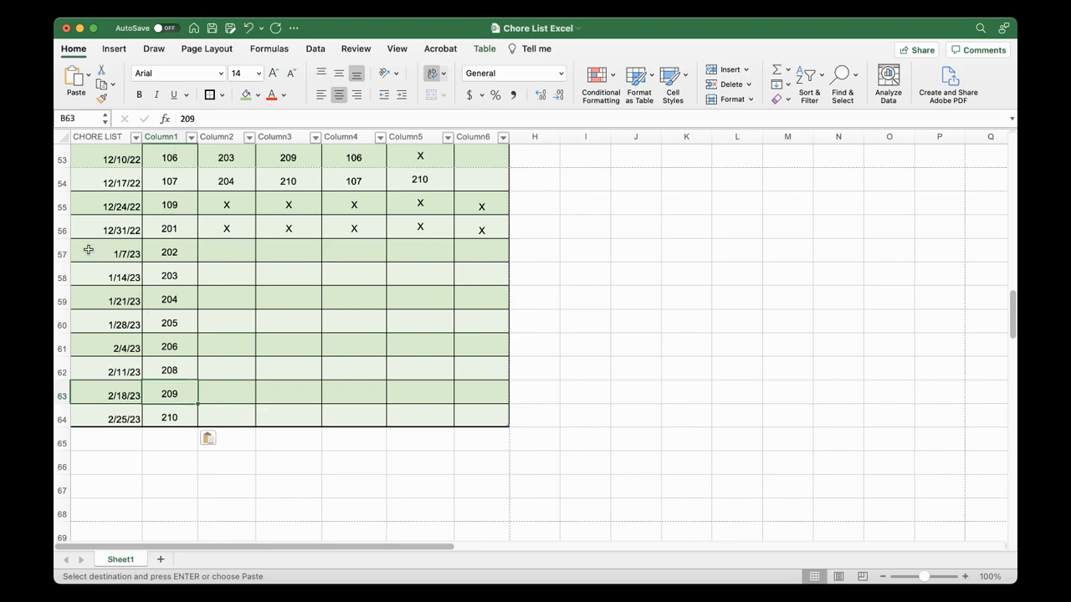
drag(89, 250, 183, 401)
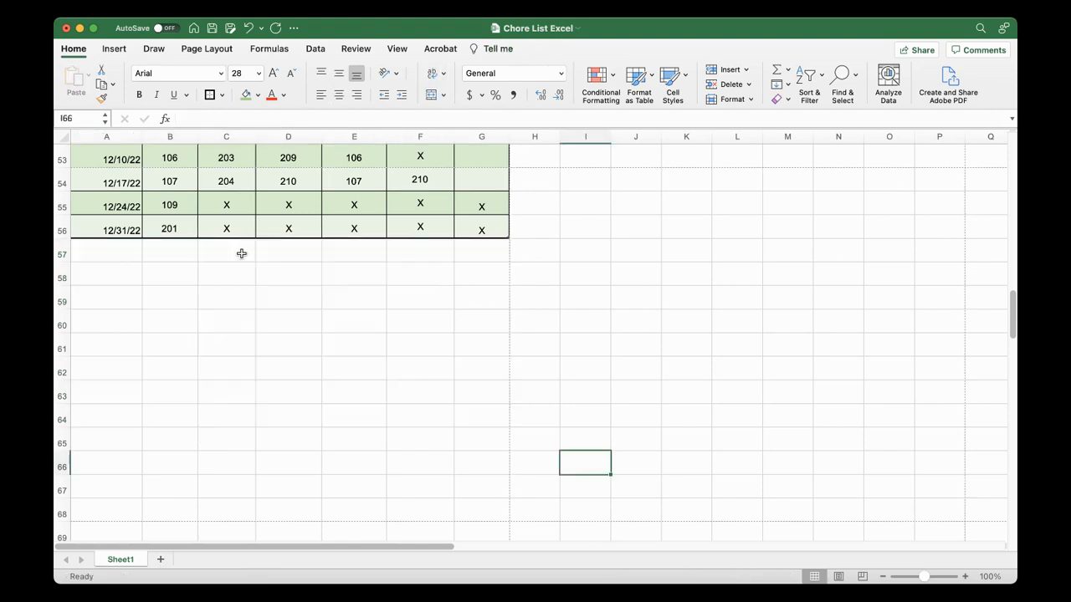
Replace the laundry room numbers for 12/24/22 and 12/31/22 in B55 and B56 with X
click(171, 203)
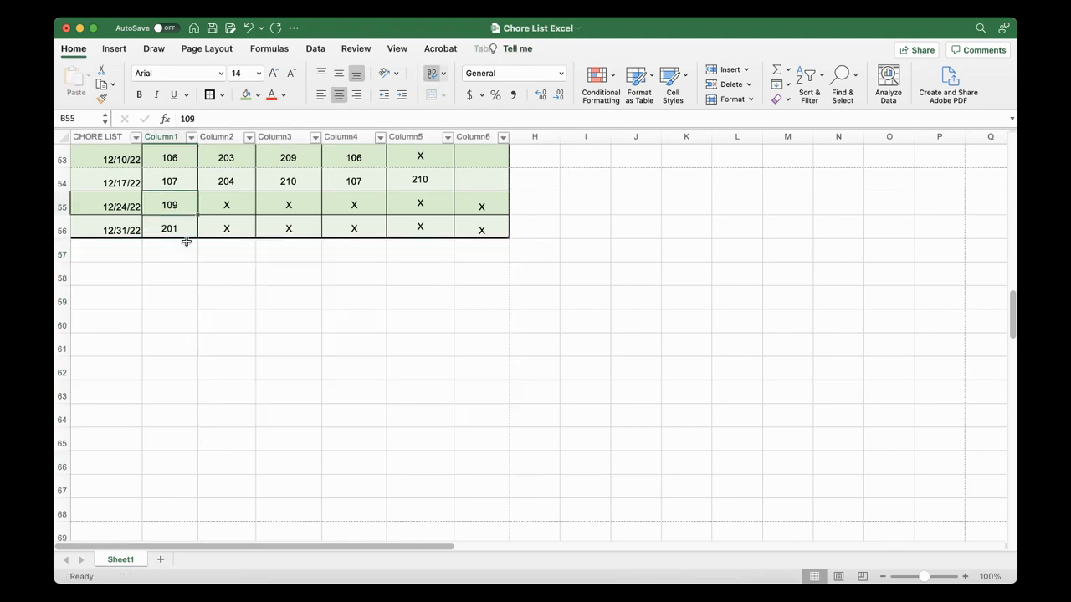
drag(1014, 335, 1013, 325)
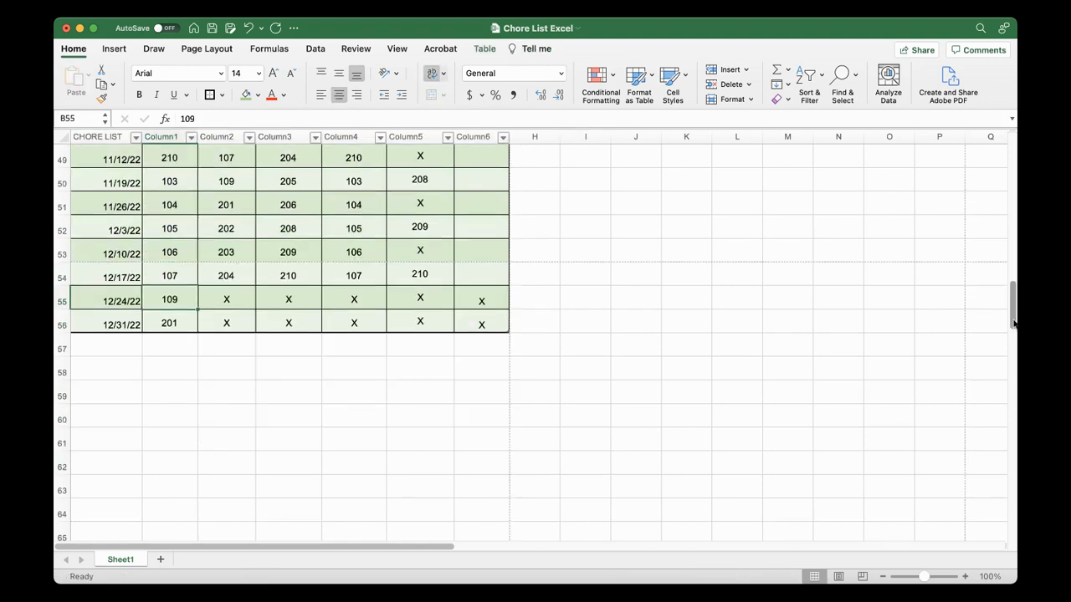
double_click(174, 302)
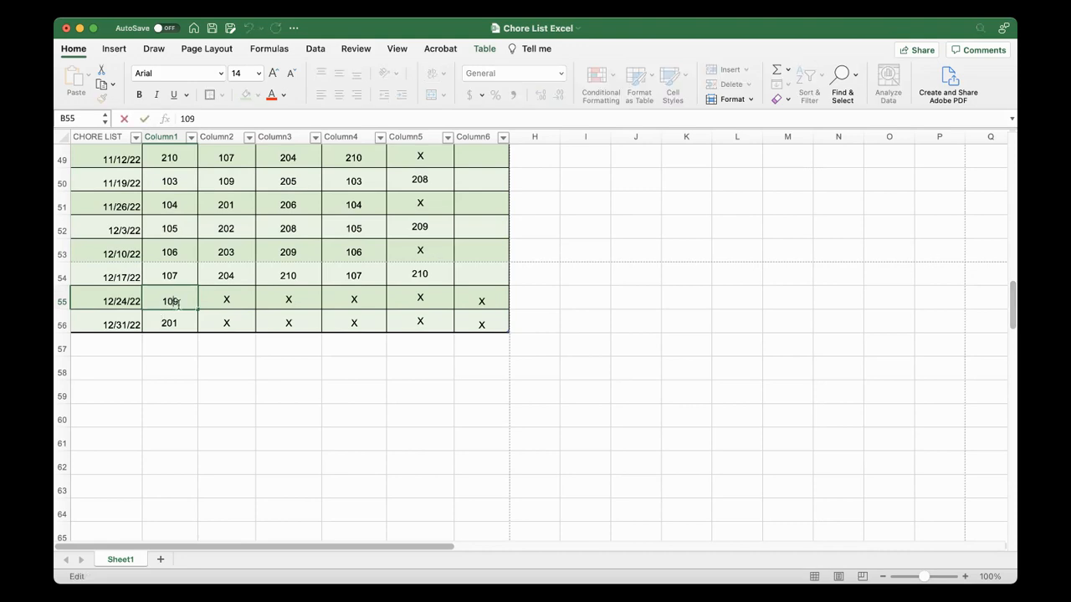
key(BackSpace)
key(BackSpace)
double_click(187, 327)
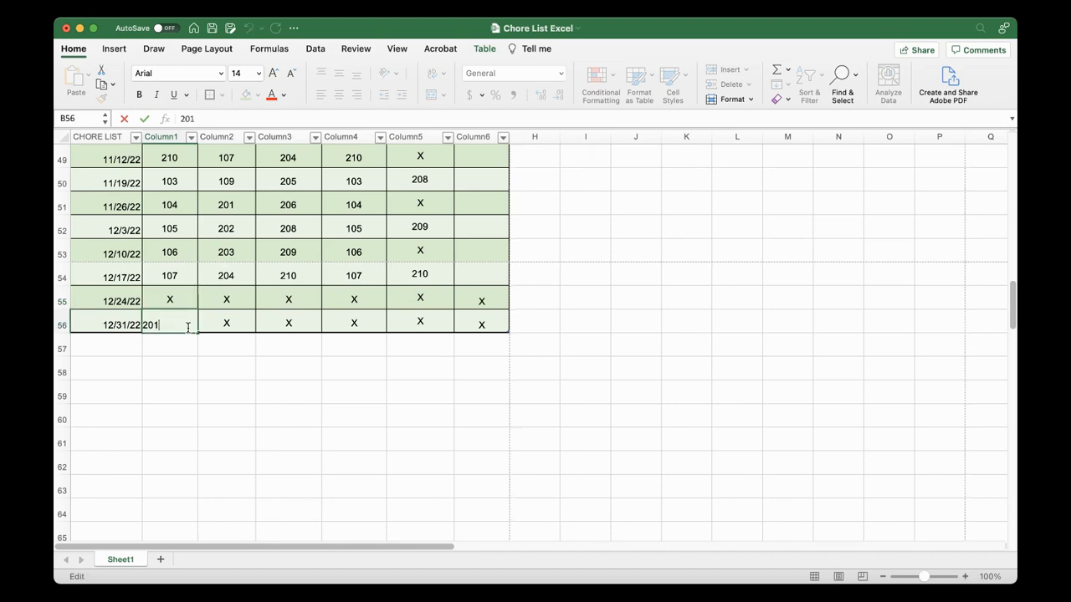
key(BackSpace)
text(X)
click(225, 390)
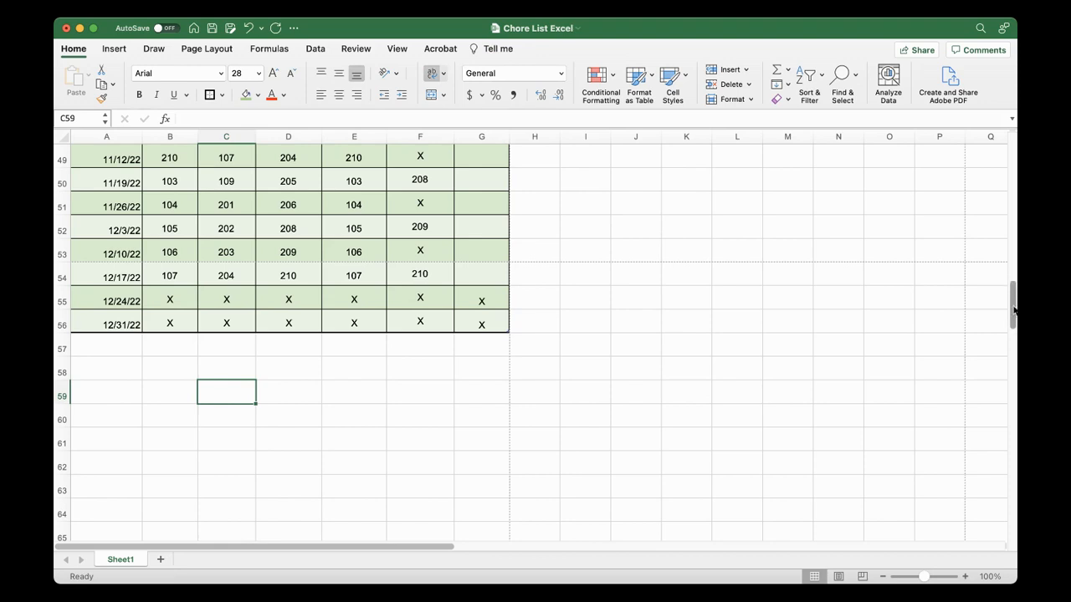
Copy the laundry room numbers in B10:B54, starting from 109, and select C5 under PERIMETER PICK-UP as the destination
scroll(1012, 312, up, 4)
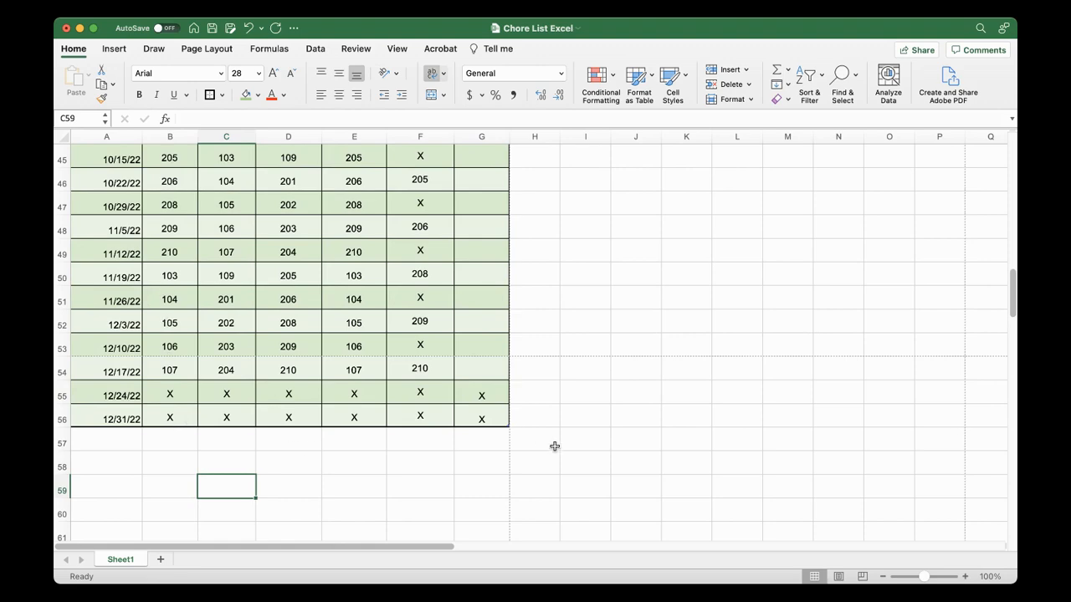
scroll(997, 191, up, 12)
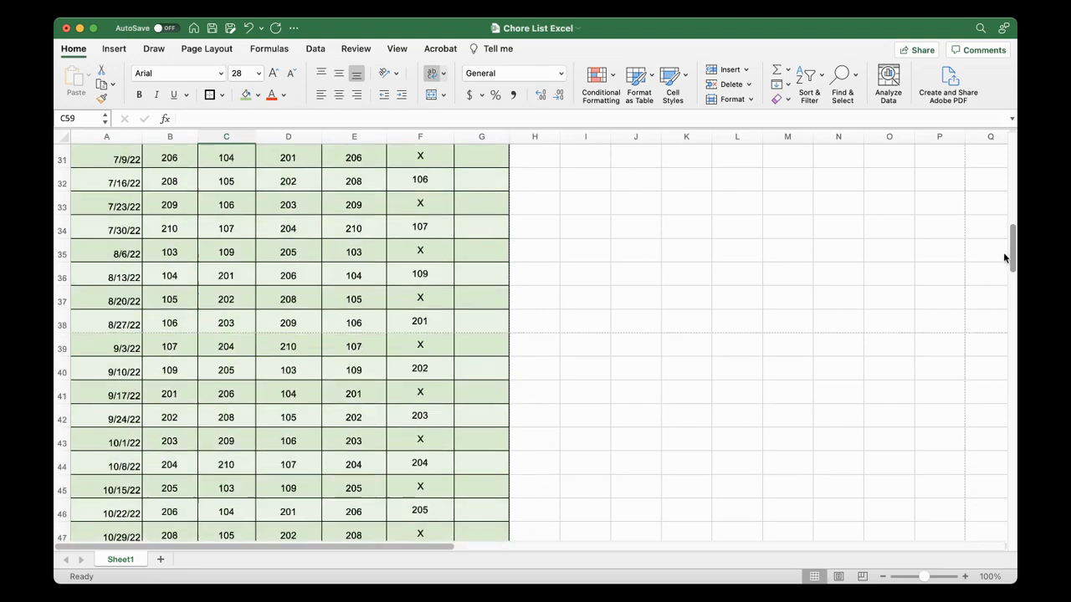
scroll(997, 191, up, 3)
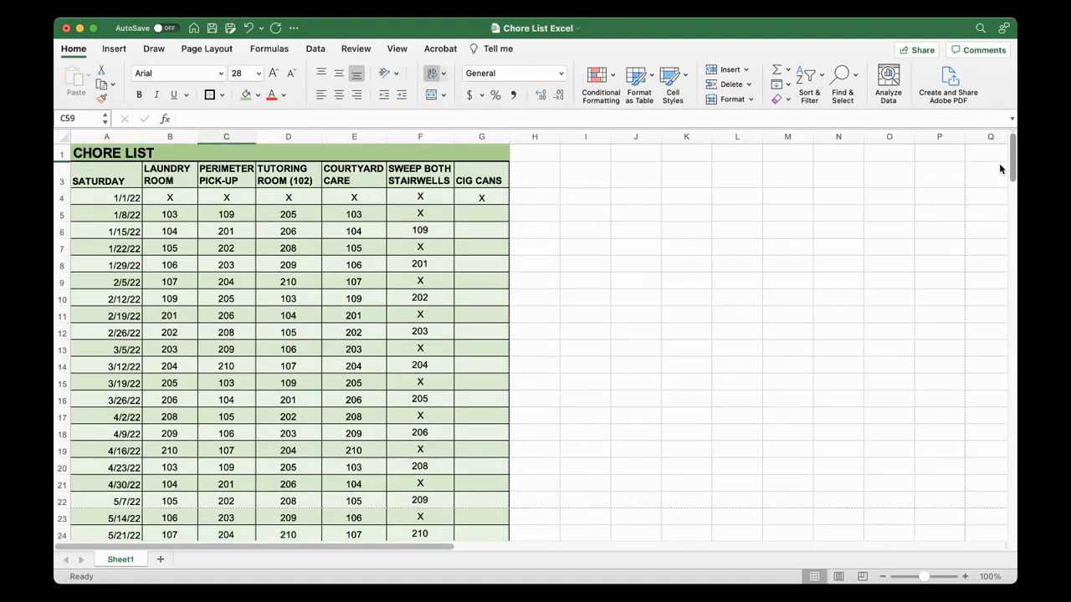
scroll(999, 163, down, 12)
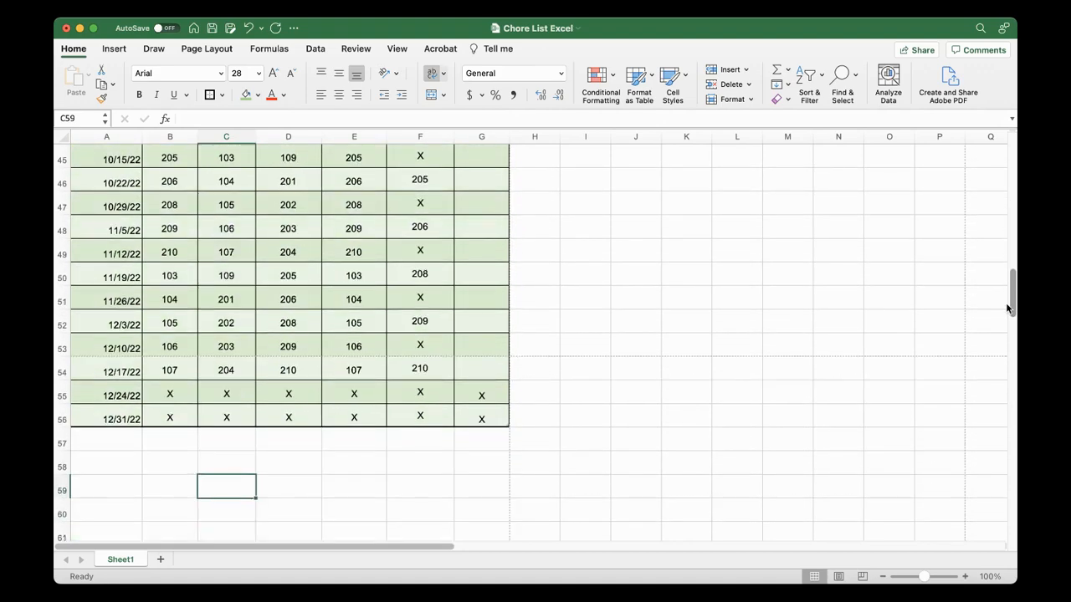
drag(1007, 286, 1007, 155)
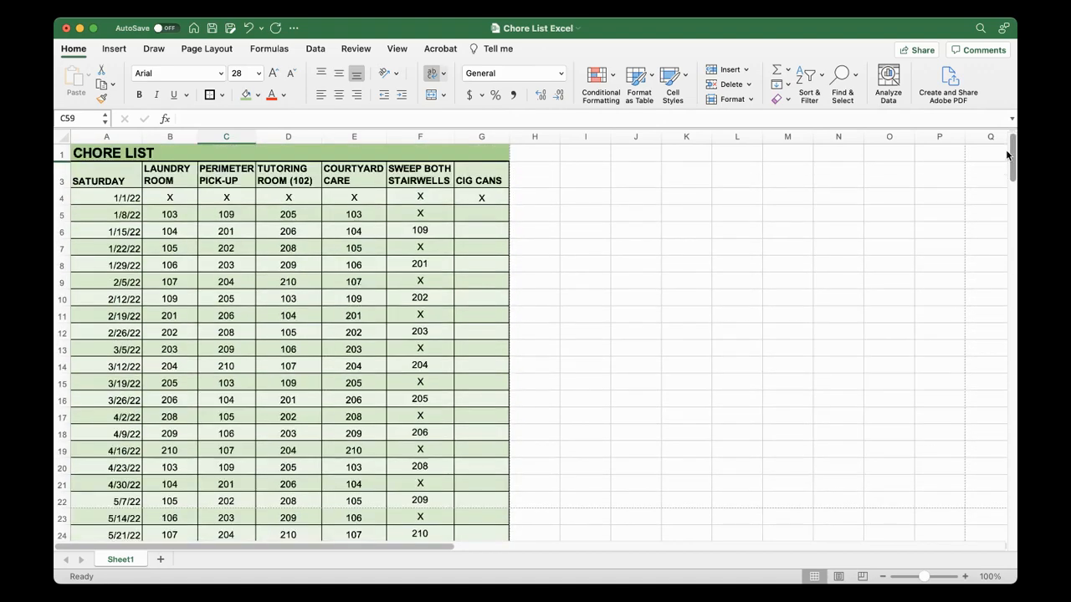
click(230, 215)
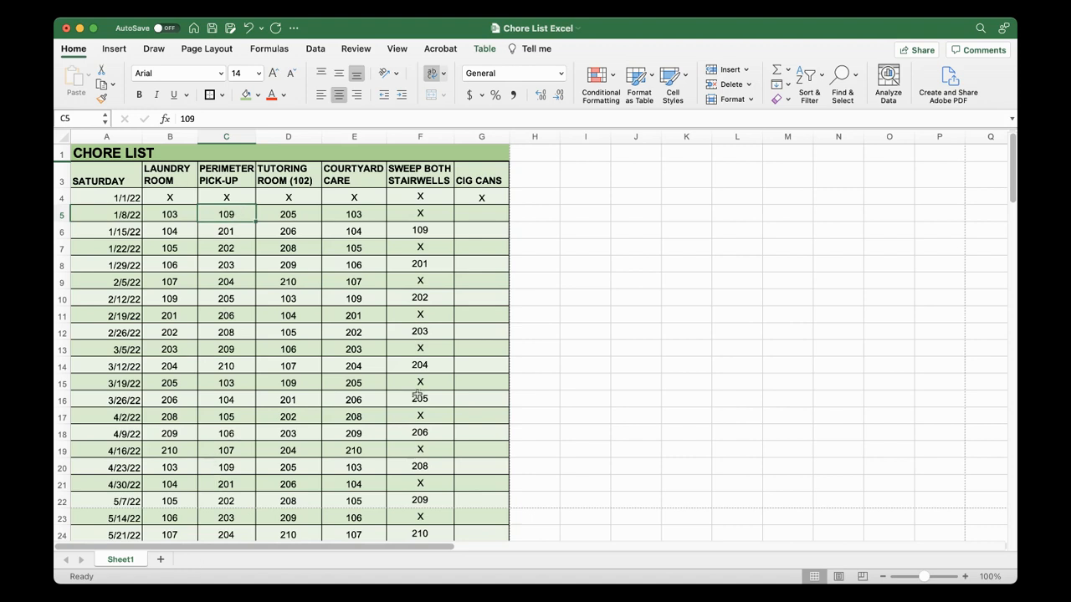
click(159, 299)
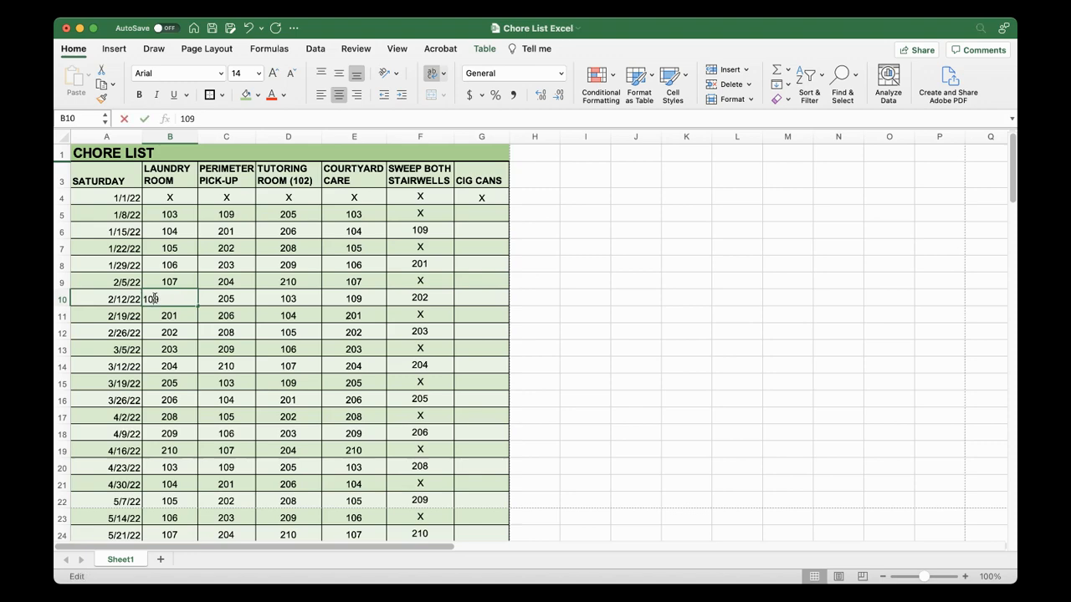
drag(151, 297, 173, 432)
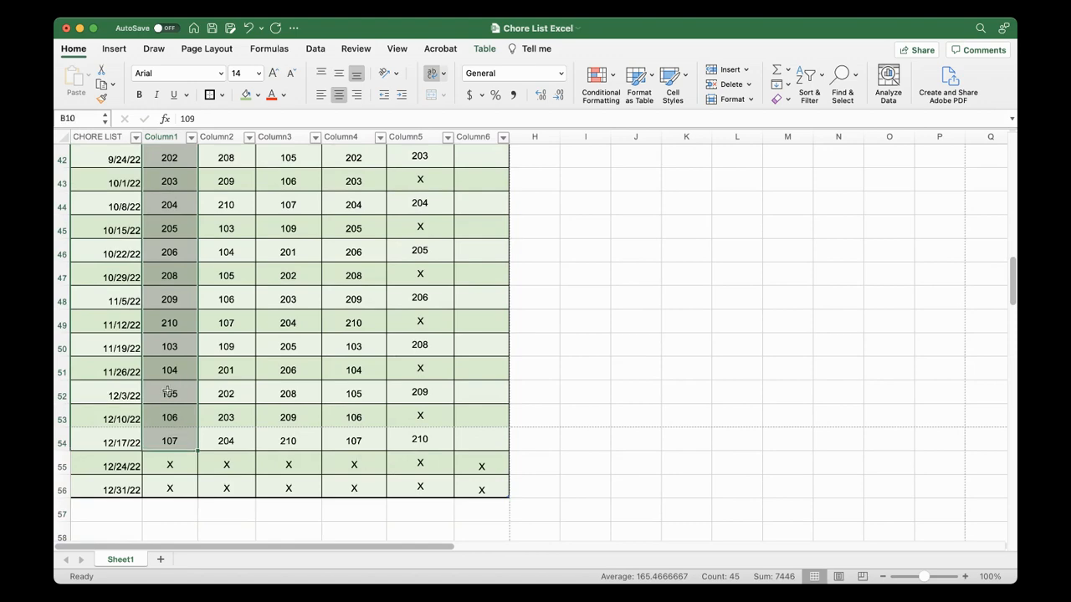
scroll(169, 391, up, 15)
key(super+c)
click(225, 216)
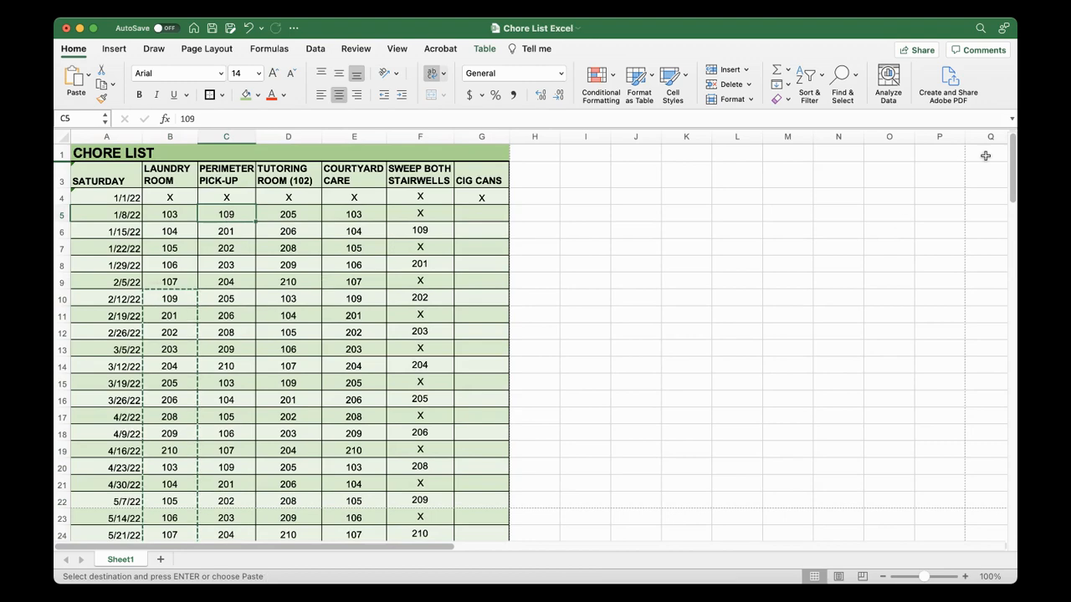
Review the room rotation in all chore columns from the first January rows down to the end of December
scroll(1012, 167, down, 5)
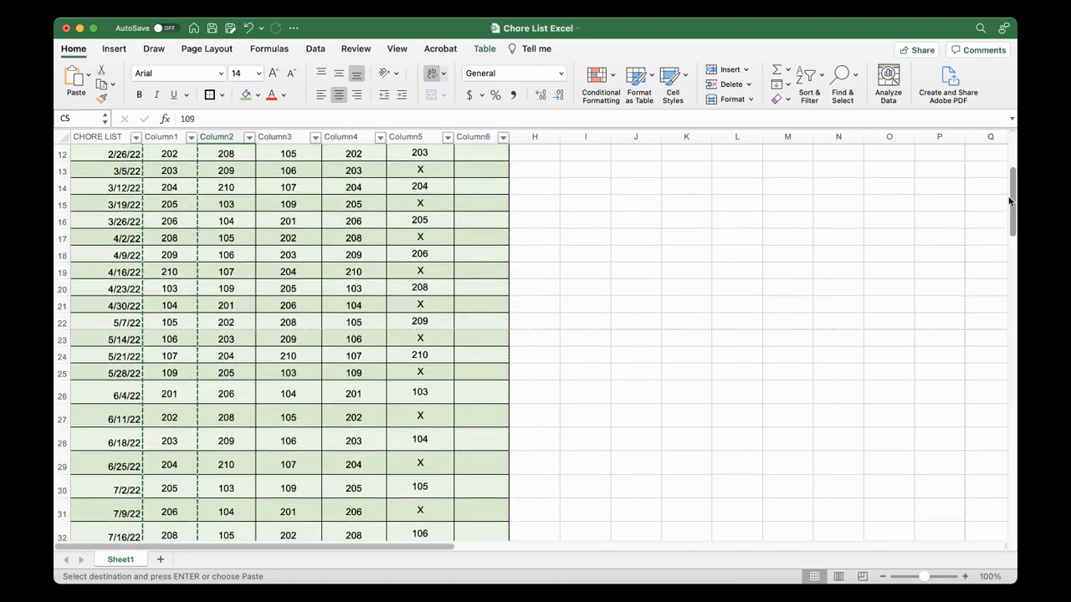
scroll(1012, 167, up, 5)
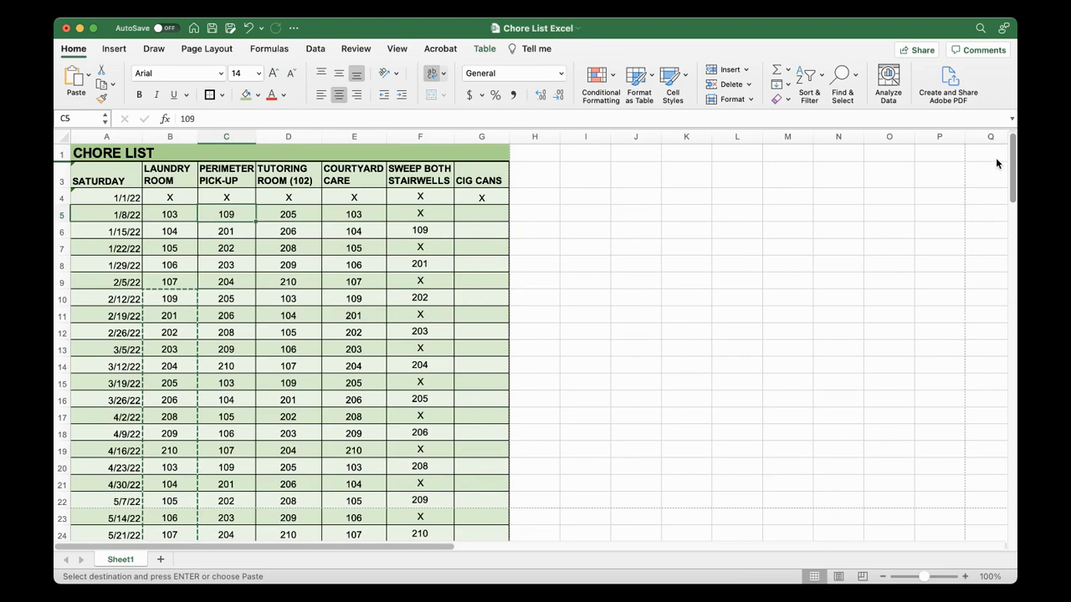
scroll(1004, 209, down, 10)
drag(1009, 251, 987, 167)
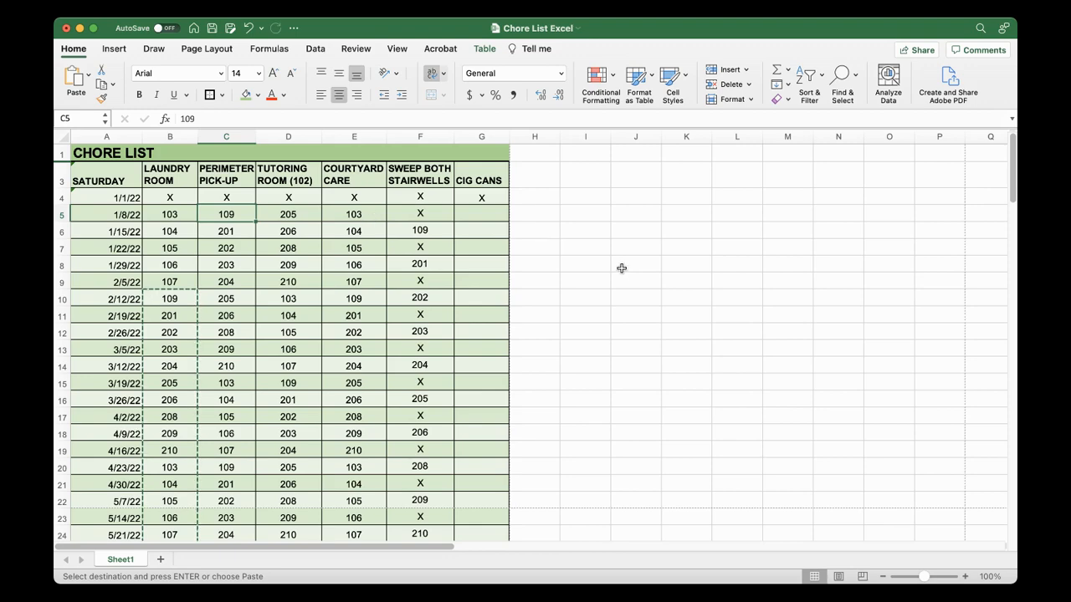
drag(1012, 189, 1012, 315)
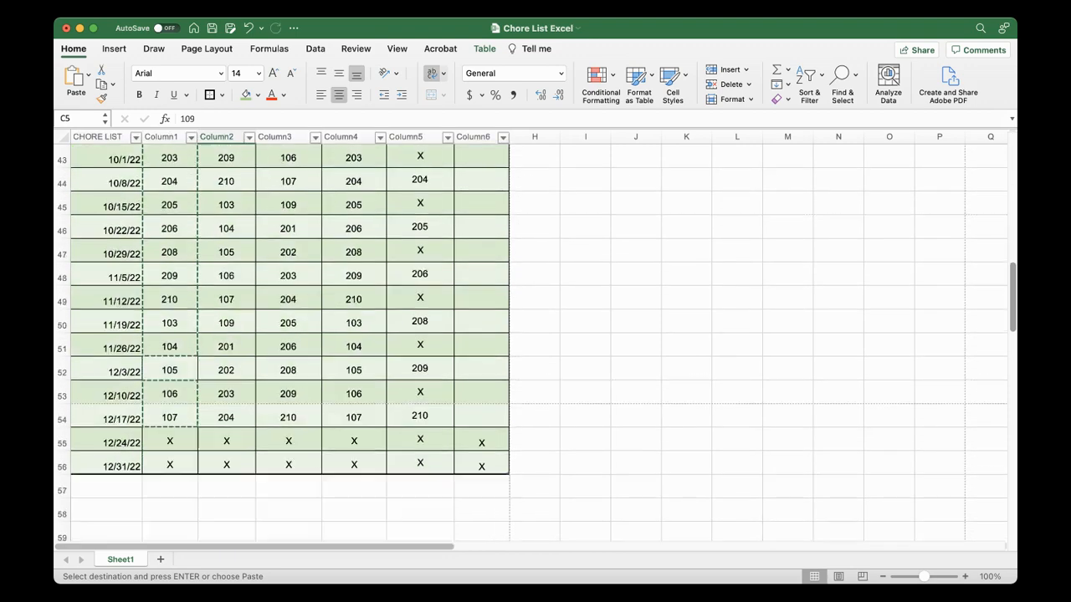
click(351, 418)
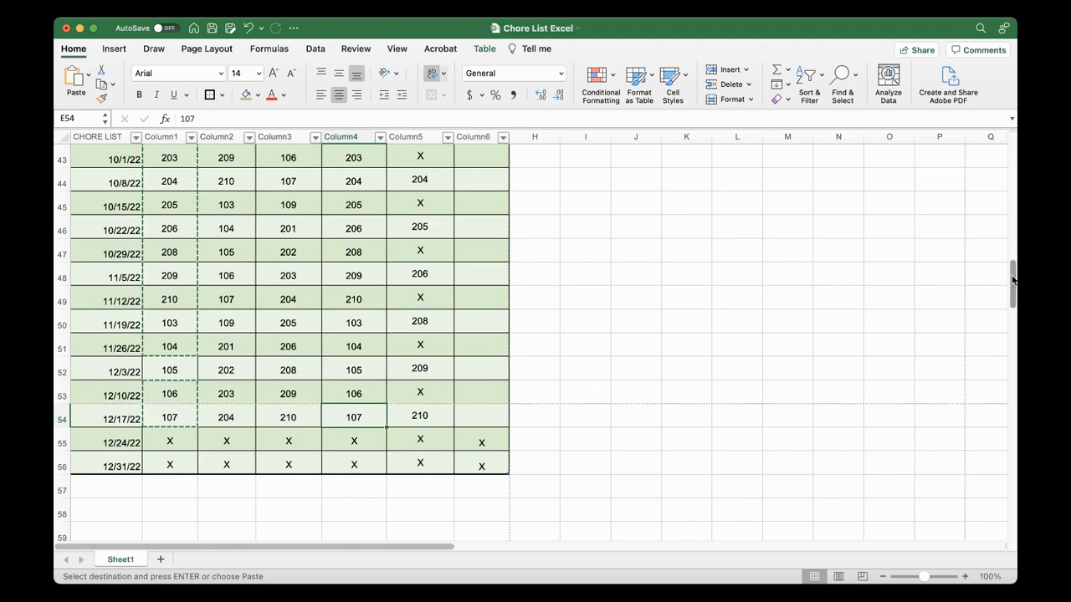
drag(1012, 286, 1007, 152)
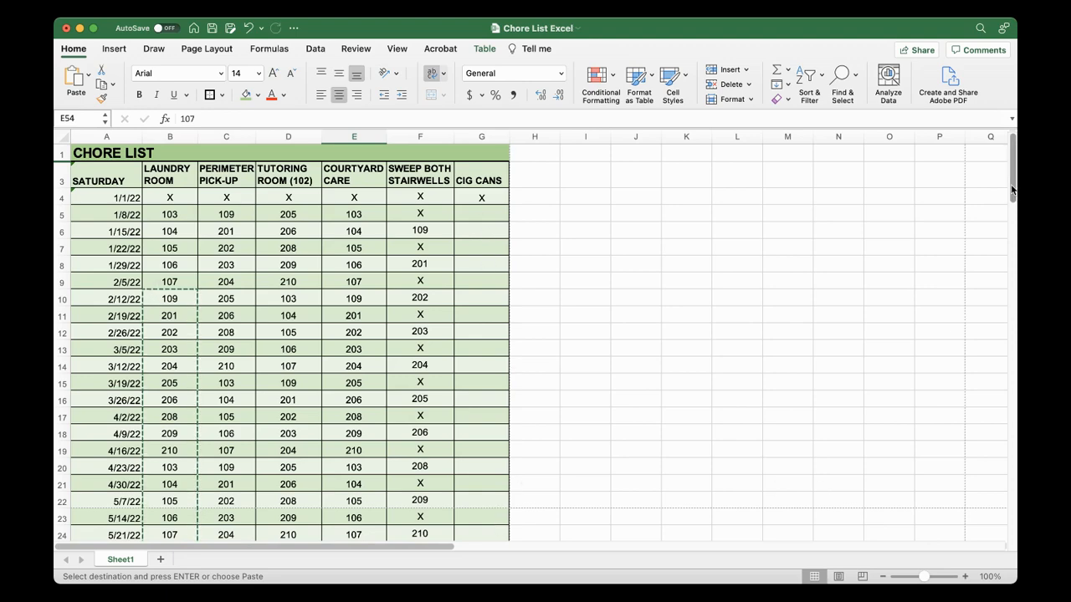
mouse_move(1011, 190)
mouse_down()
mouse_move(998, 282)
mouse_move(1001, 186)
mouse_up()
Compare the laundry room and courtyard care assignments for 4/9/22 and select the whole of row 18
click(238, 449)
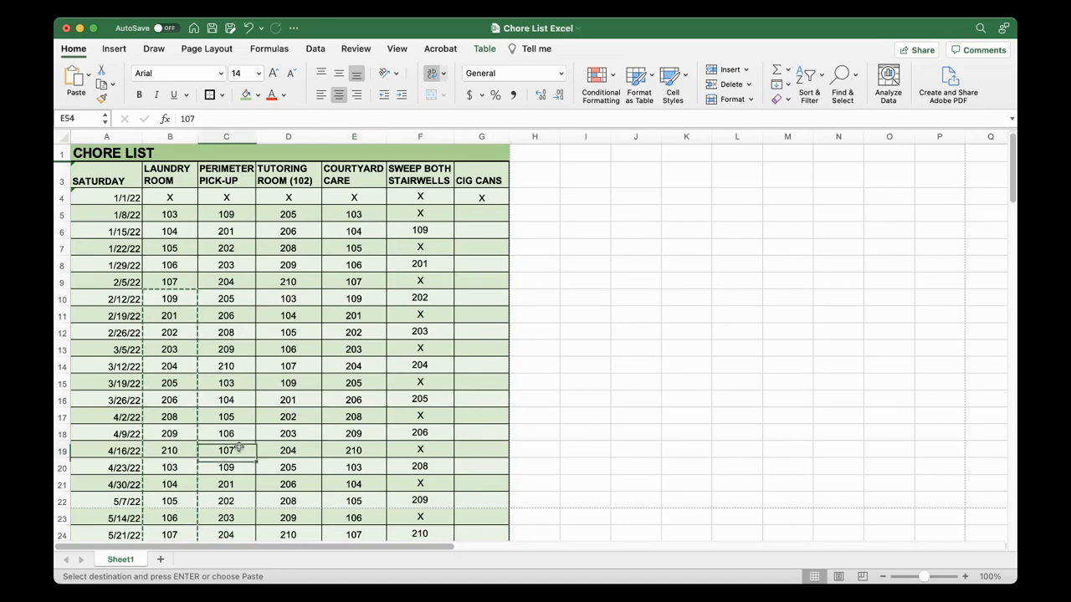
click(134, 456)
click(170, 433)
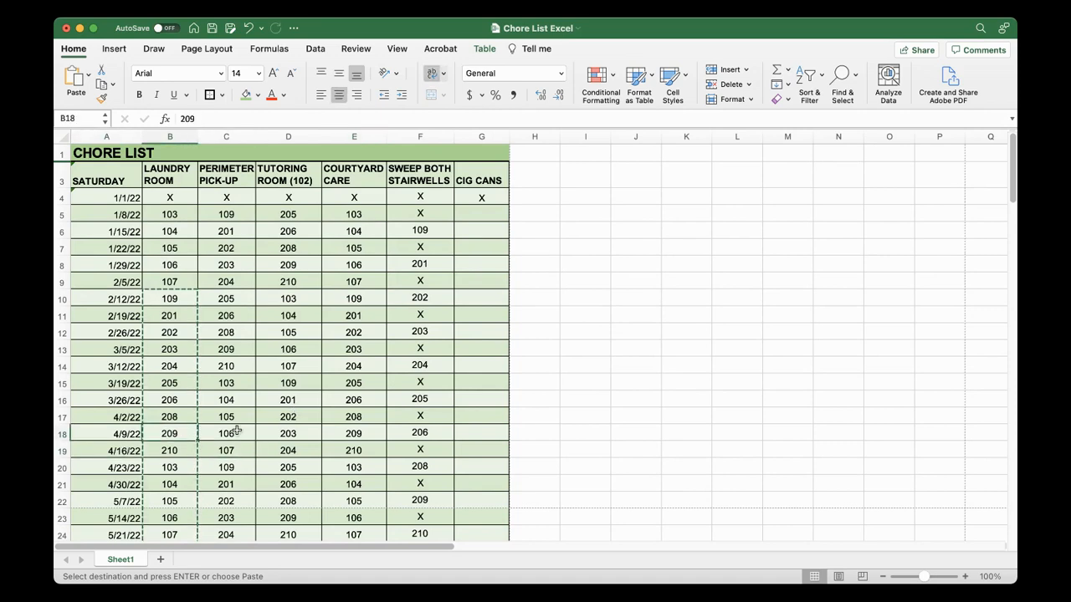
click(343, 433)
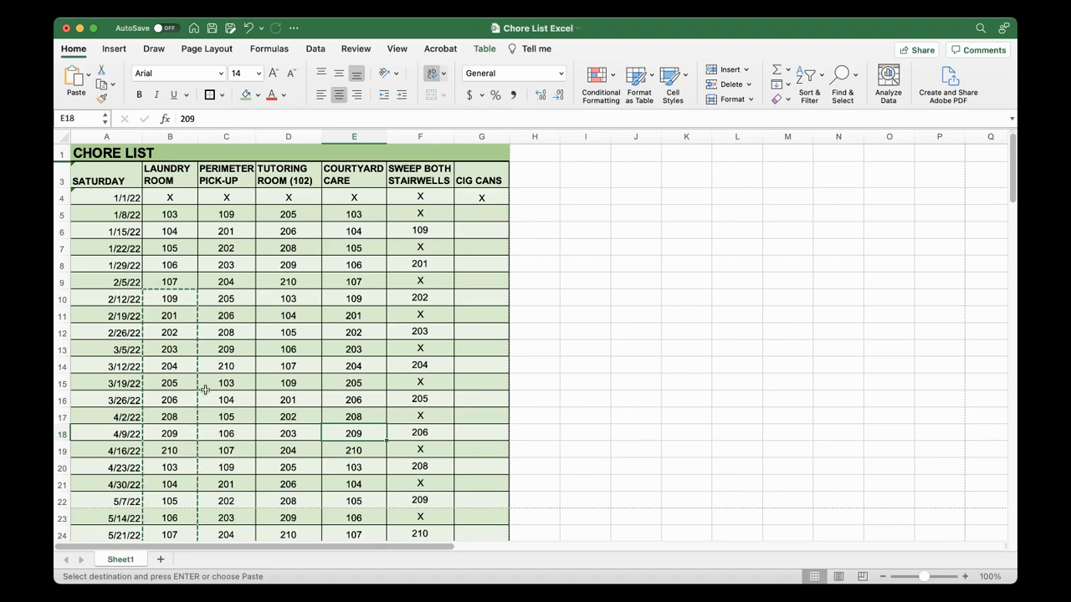
click(61, 434)
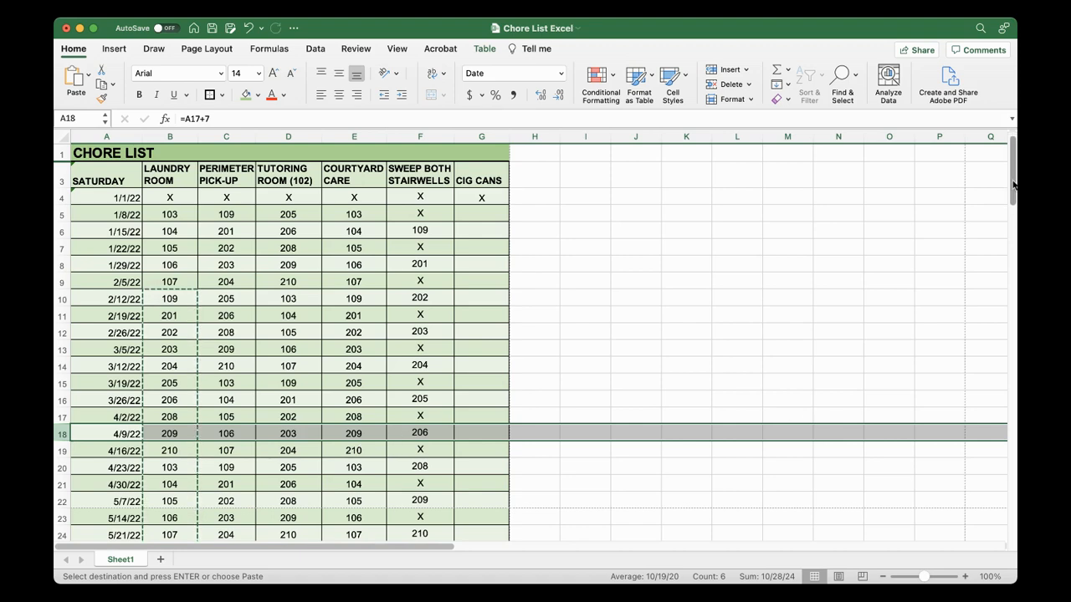
Examine the assignments below the 4/9/22 row down to late July and select its laundry room cell B18
scroll(1012, 184, down, 1)
scroll(1012, 189, down, 1)
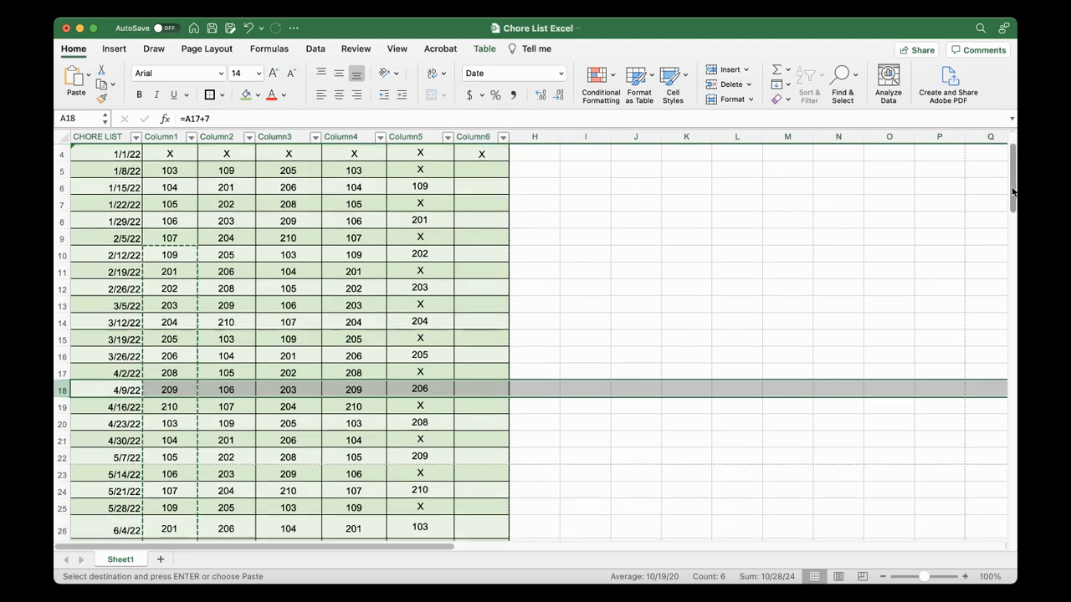
scroll(1011, 194, down, 5)
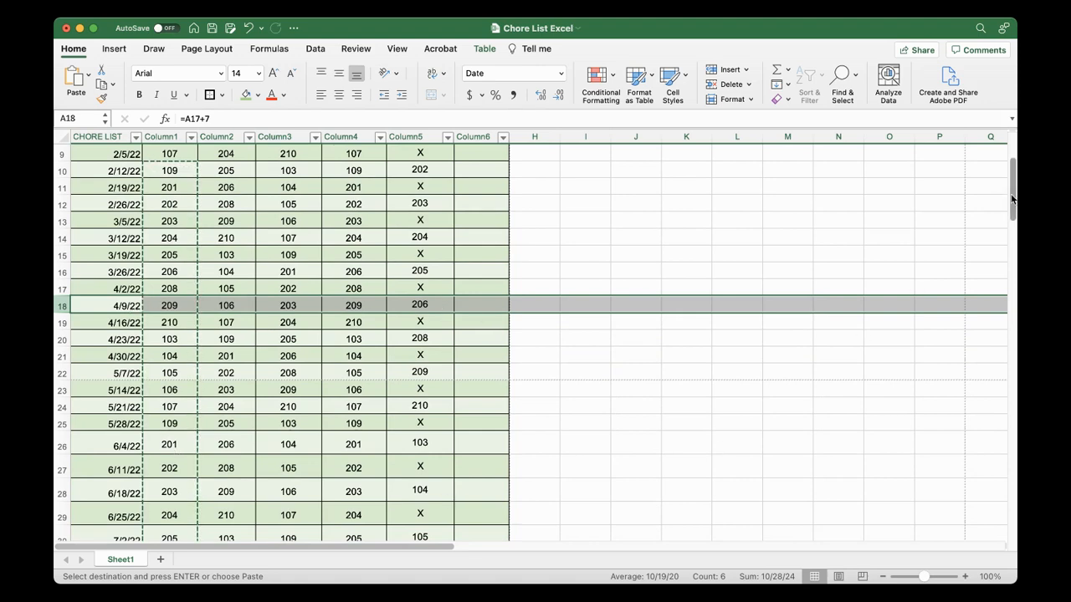
drag(1012, 209, 1012, 225)
click(185, 224)
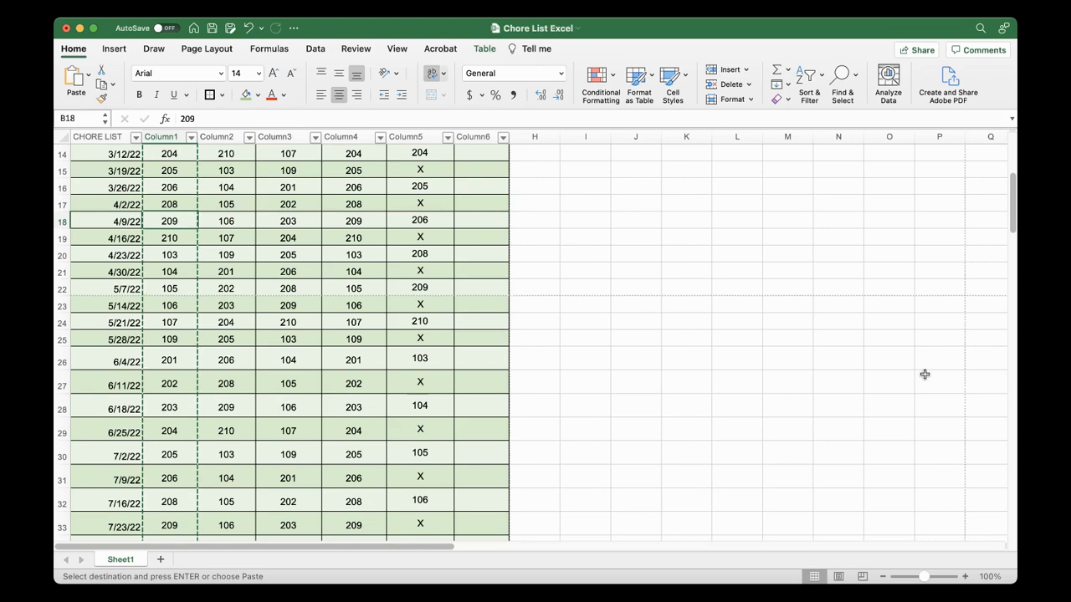
Review the room assignments in all chore columns from June down to the final row for 12/31/22
scroll(1008, 247, down, 5)
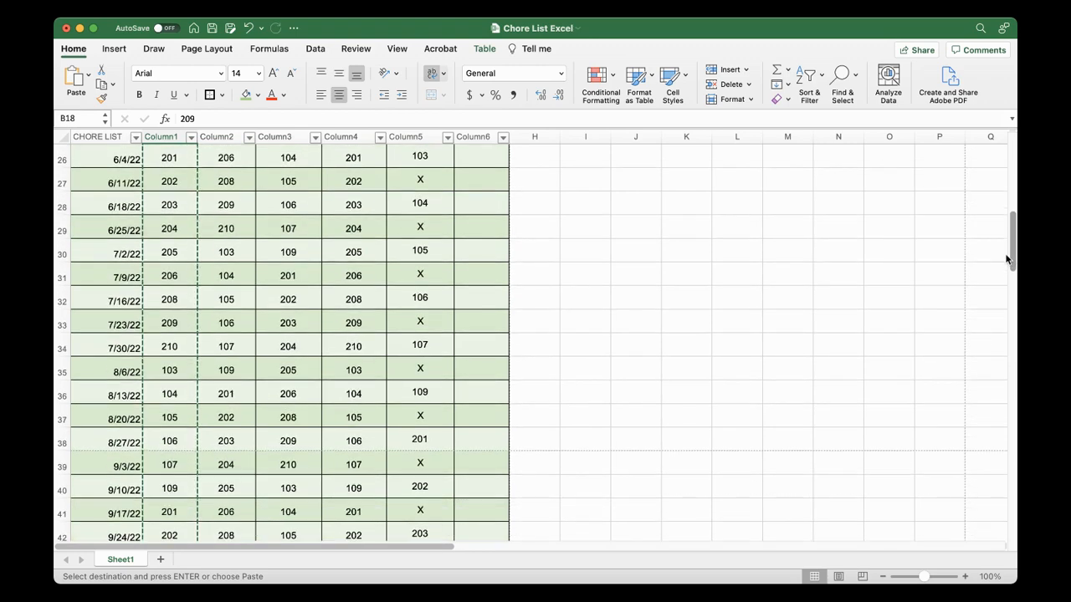
scroll(1006, 263, down, 2)
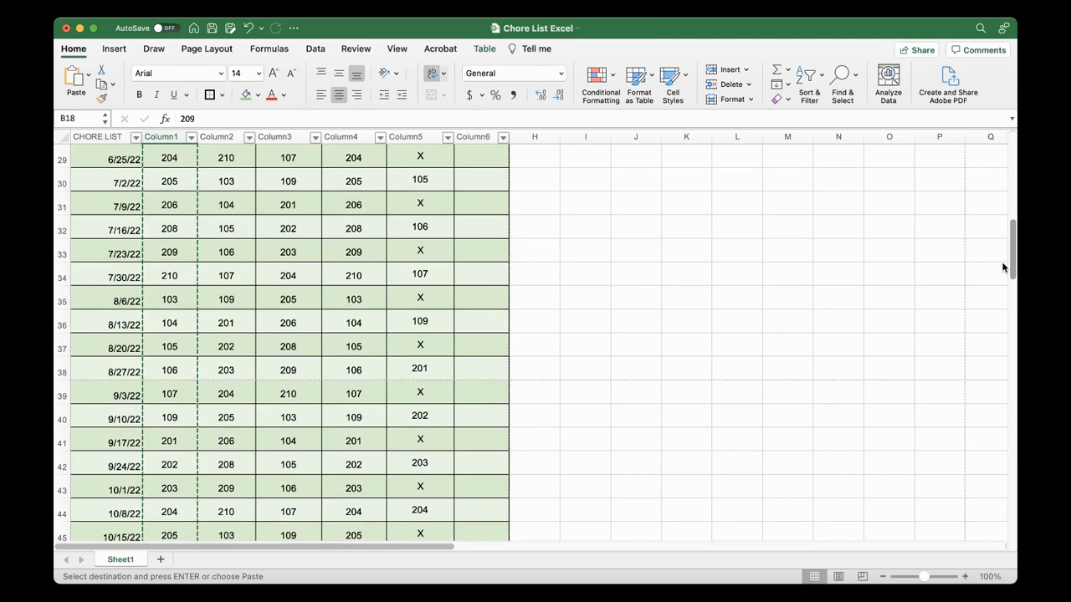
scroll(1003, 269, down, 10)
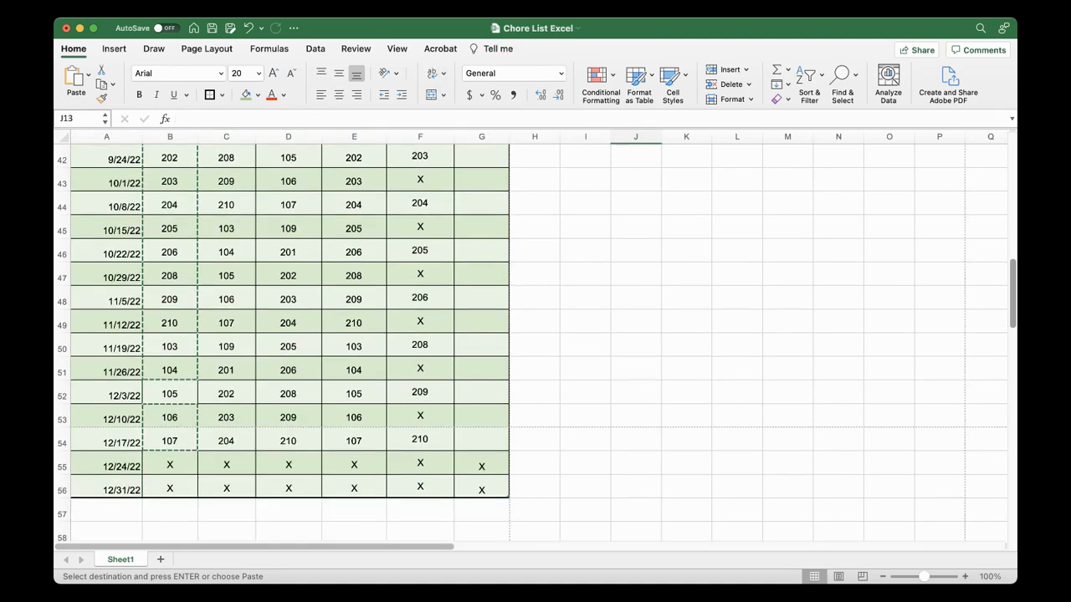
scroll(1013, 335, up, 20)
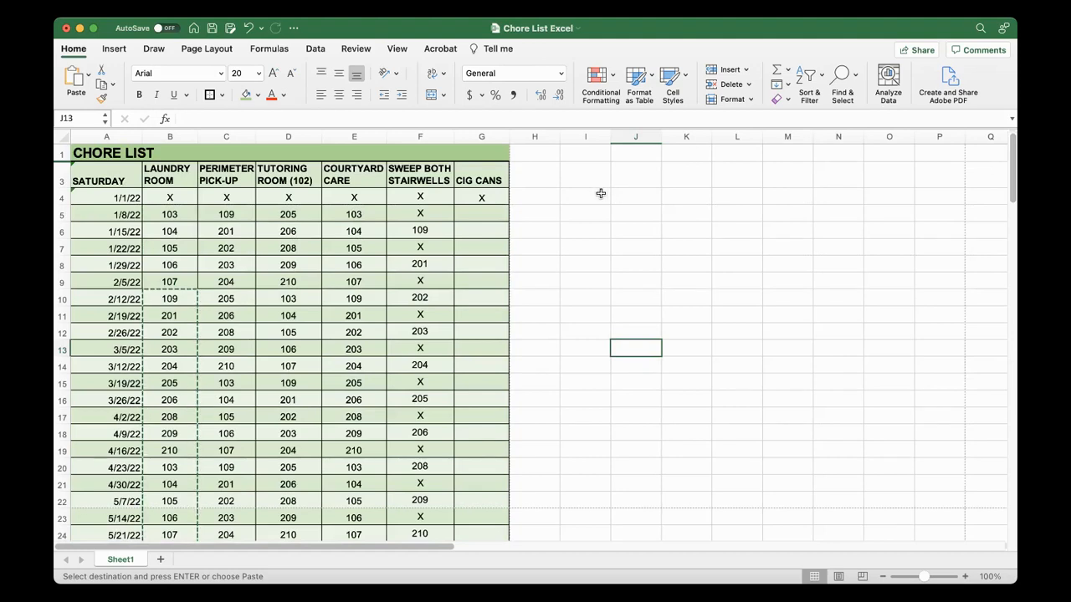
Inspect the starting Saturday date in A4 and open the weekly date formula in A5 to see its reference
click(126, 196)
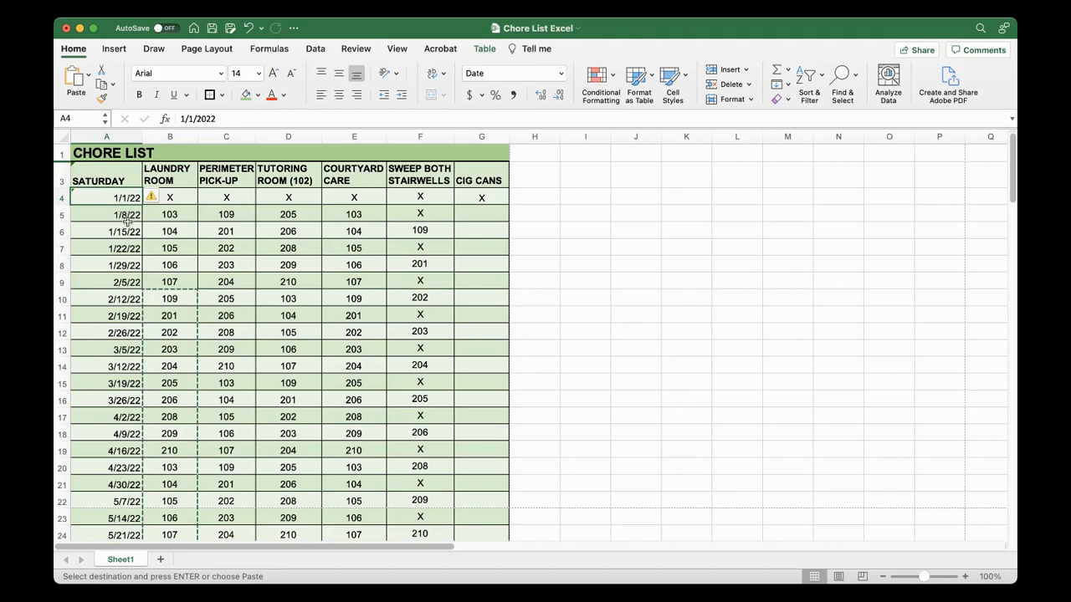
click(122, 214)
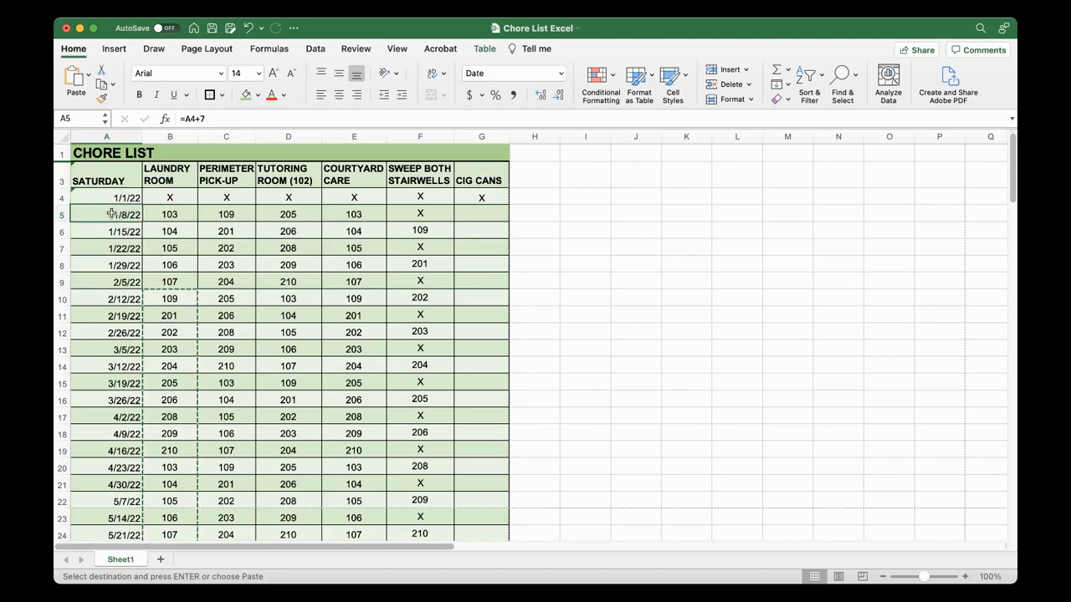
double_click(121, 215)
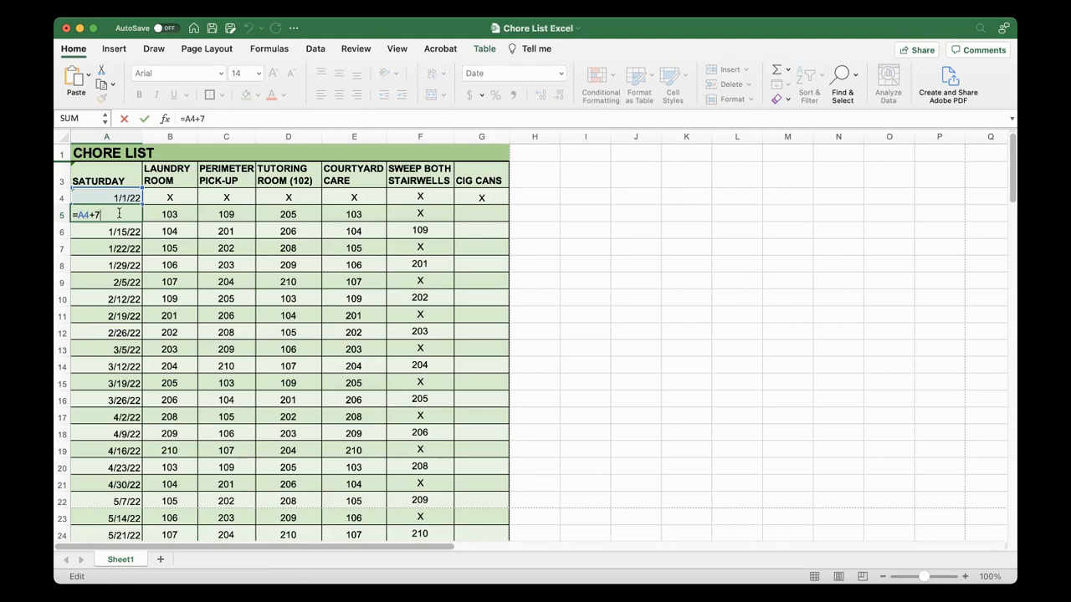
Copy the weekly date formula from A5 and select A6:A57 in the Saturday column as the destination, then clear the selection
click(117, 230)
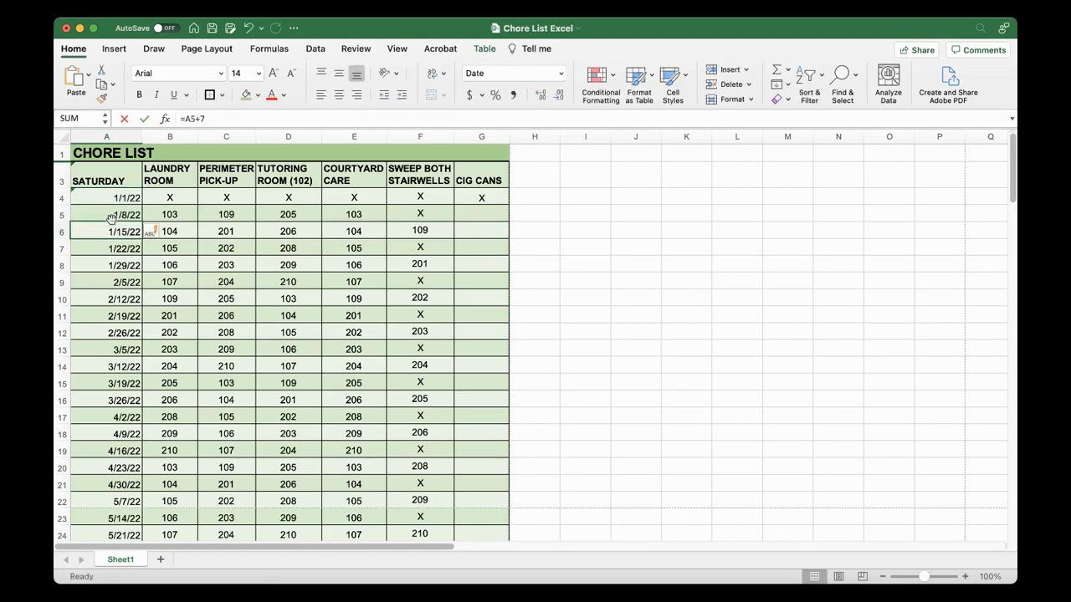
click(108, 215)
key(super+c)
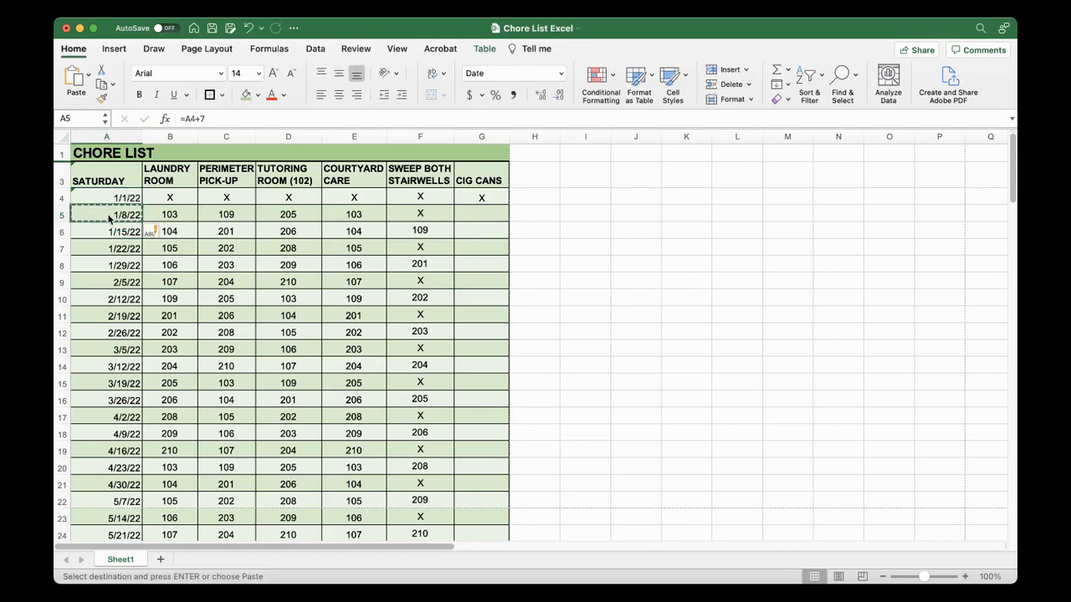
drag(104, 231, 122, 465)
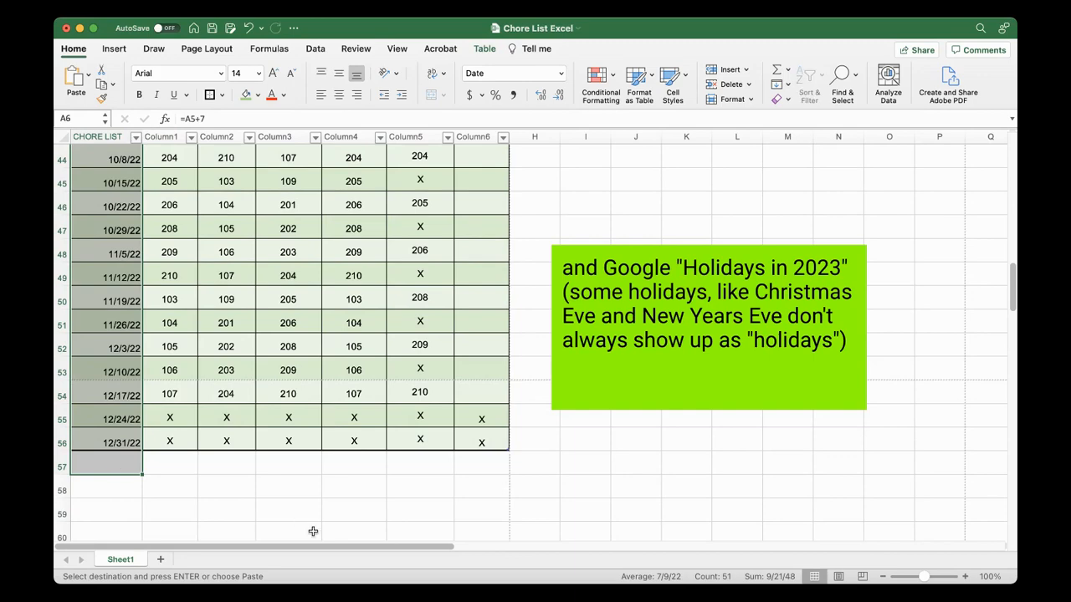
click(329, 519)
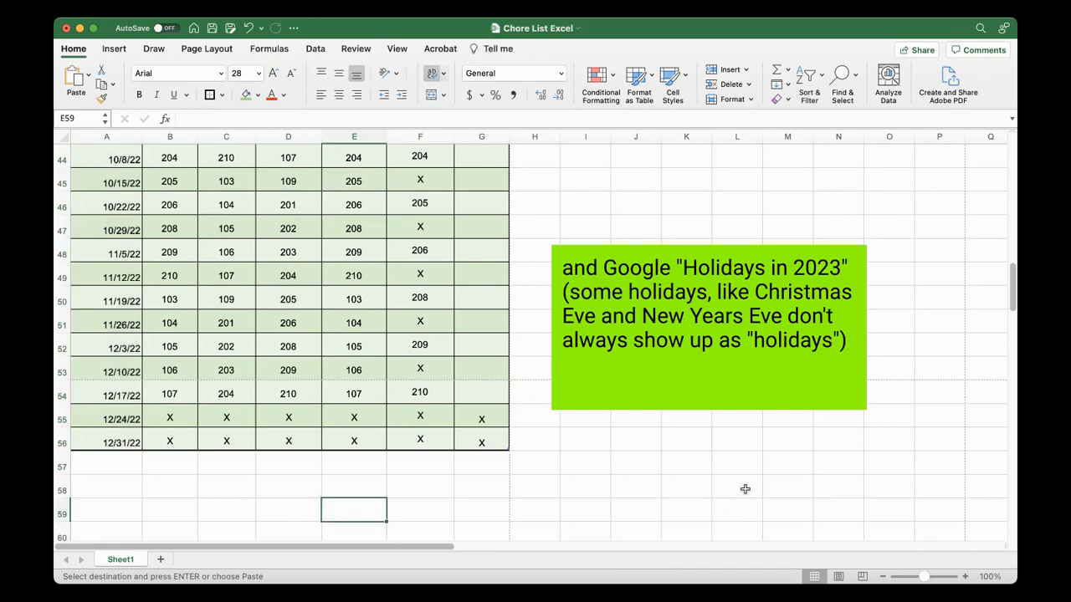
Select the whole chore table from the SATURDAY header row down and look at the page orientation setting without changing it
drag(1012, 302, 1009, 134)
click(837, 248)
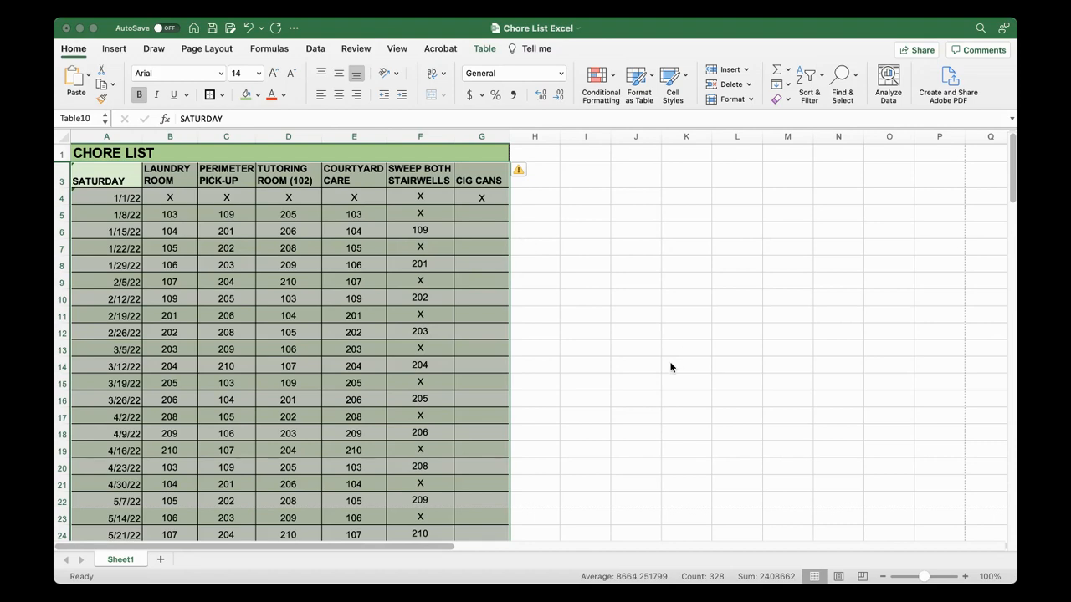
click(214, 54)
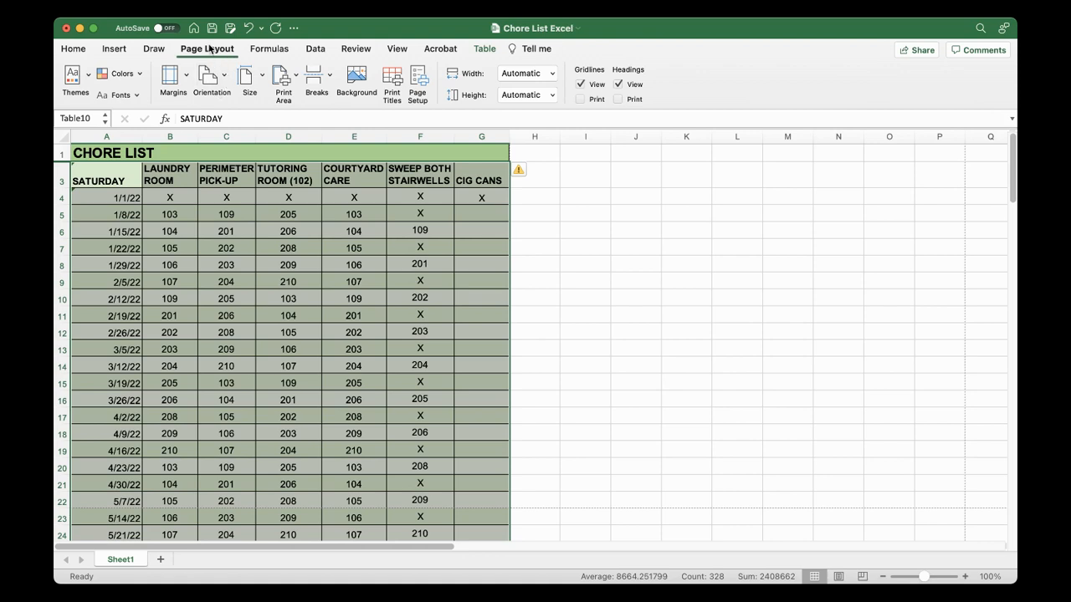
click(226, 82)
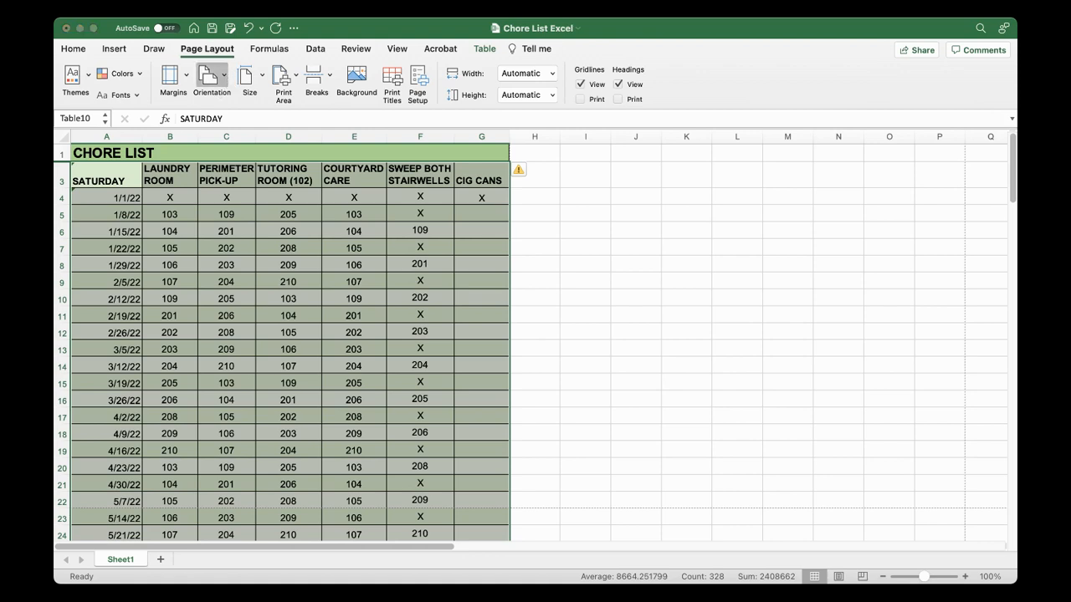
key(Escape)
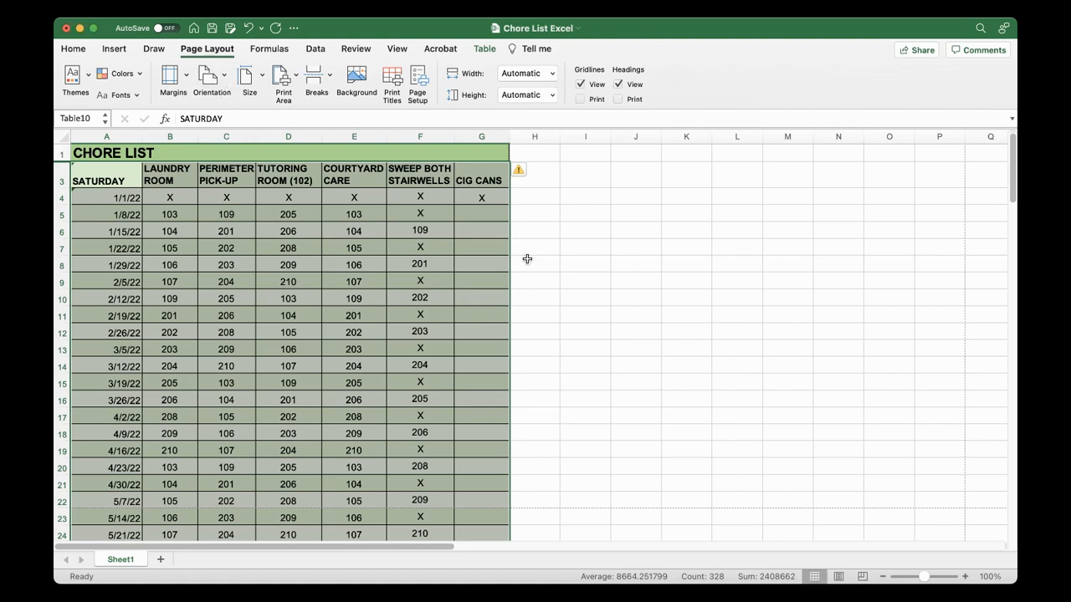